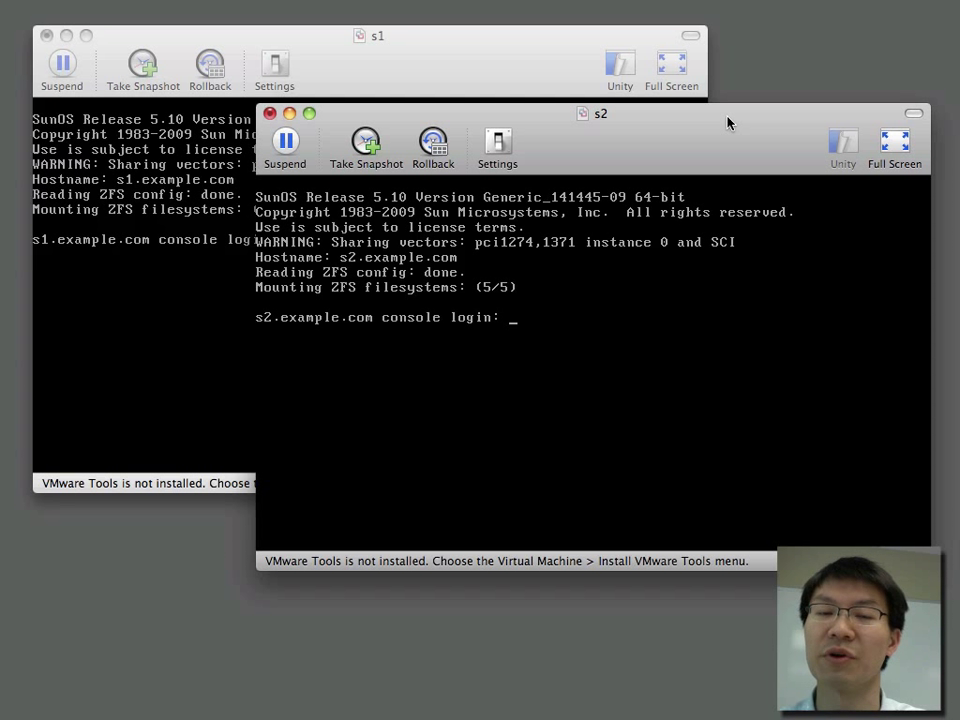
Step: Log in as root on the s1 console
{"action": "left_click", "coordinate": [504, 33]}
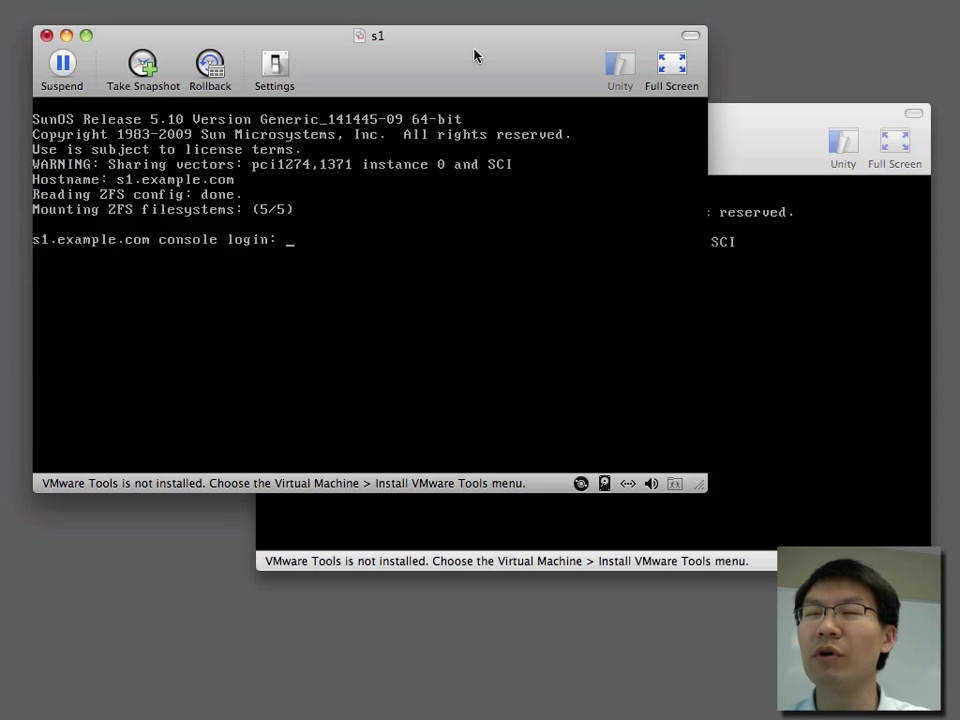
{"action": "left_click", "coordinate": [770, 151]}
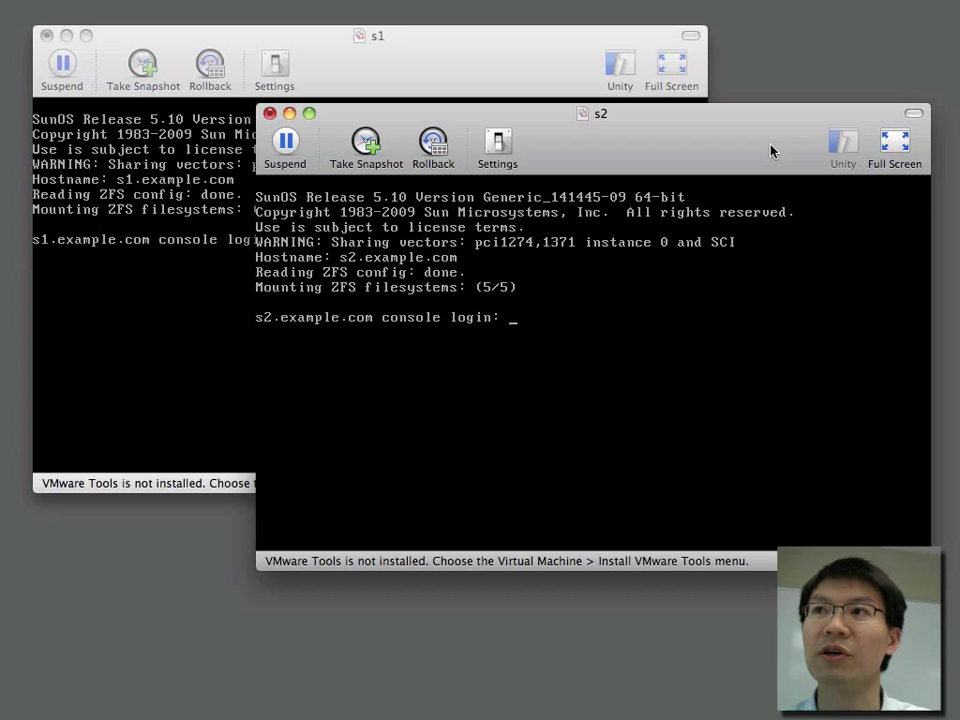
{"action": "left_click", "coordinate": [430, 58]}
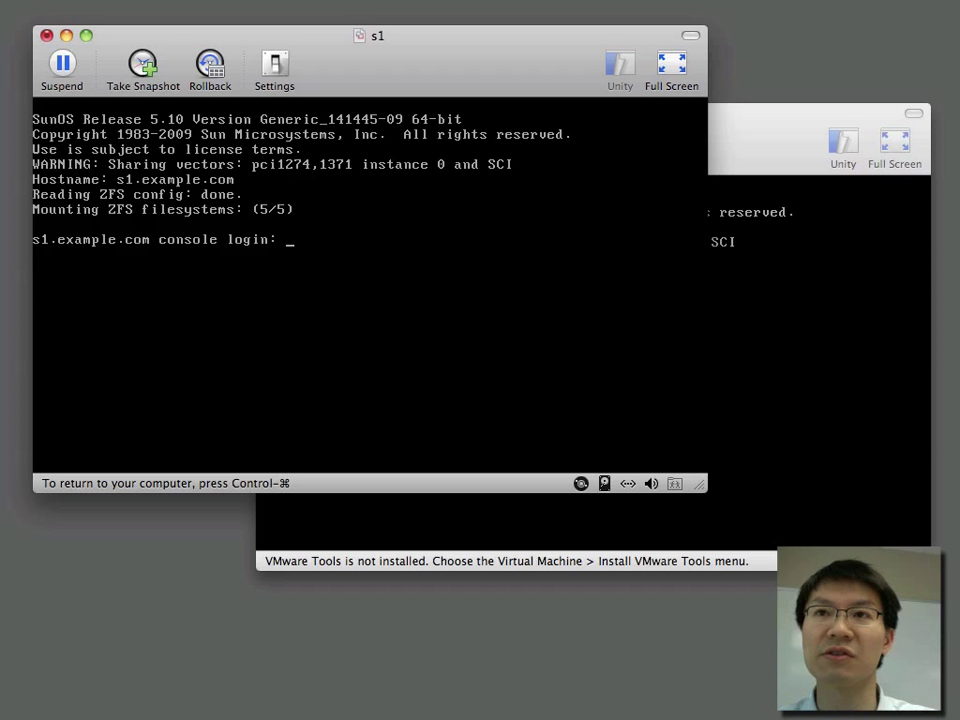
{"action": "type", "text": "root"}
{"action": "key", "text": "Return"}
{"action": "key", "text": "Return"}
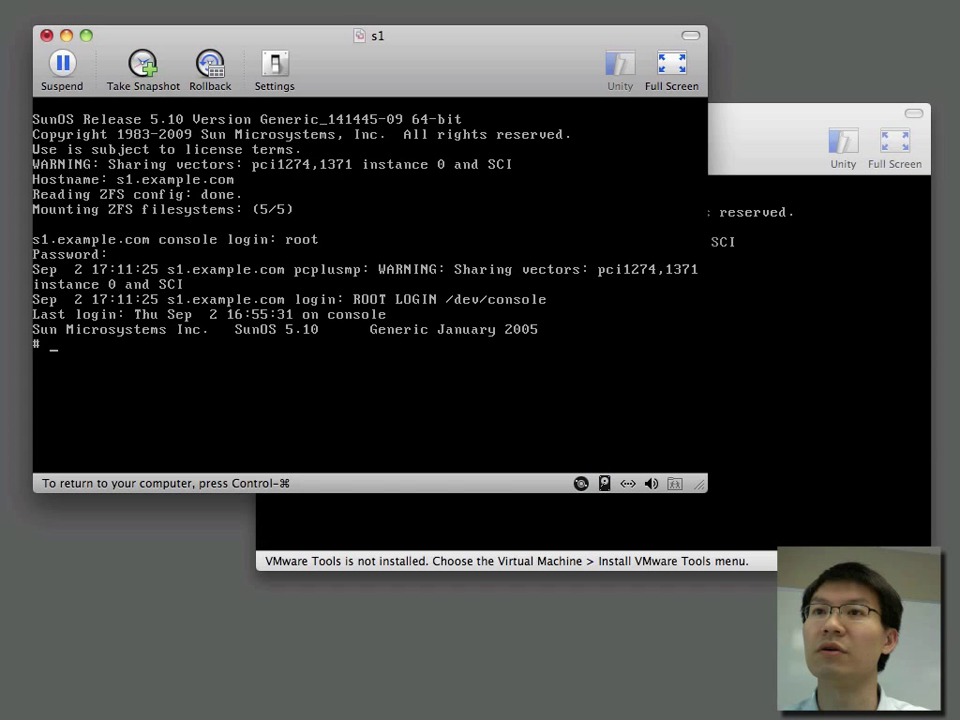
{"action": "key", "text": "ctrl+super"}
Step: Log in as root on the s2 console, then return keyboard input to s1
{"action": "left_click", "coordinate": [692, 229]}
{"action": "left_click", "coordinate": [692, 229]}
{"action": "type", "text": "r"}
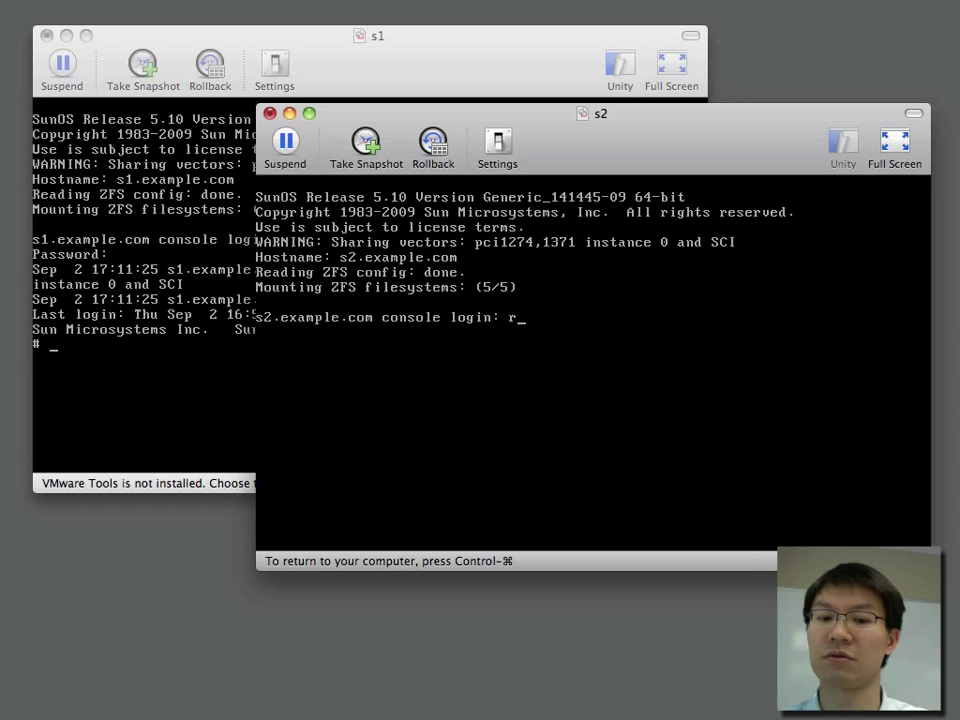
{"action": "type", "text": "oot"}
{"action": "key", "text": "Return"}
{"action": "key", "text": "Return"}
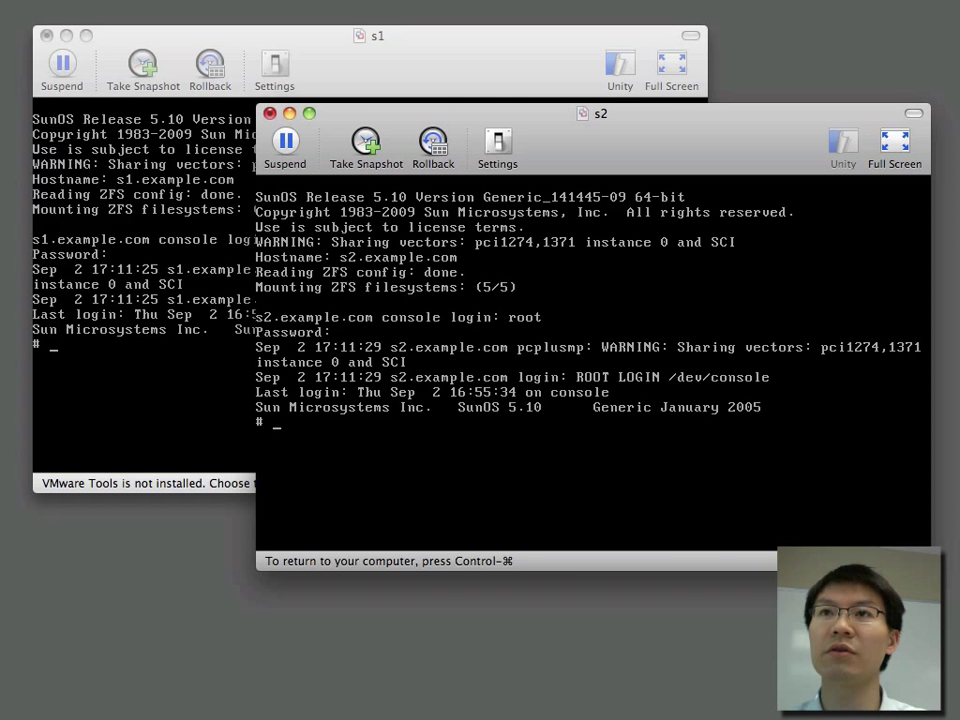
{"action": "key", "text": "ctrl+super"}
{"action": "left_click", "coordinate": [303, 58]}
{"action": "left_click", "coordinate": [332, 156]}
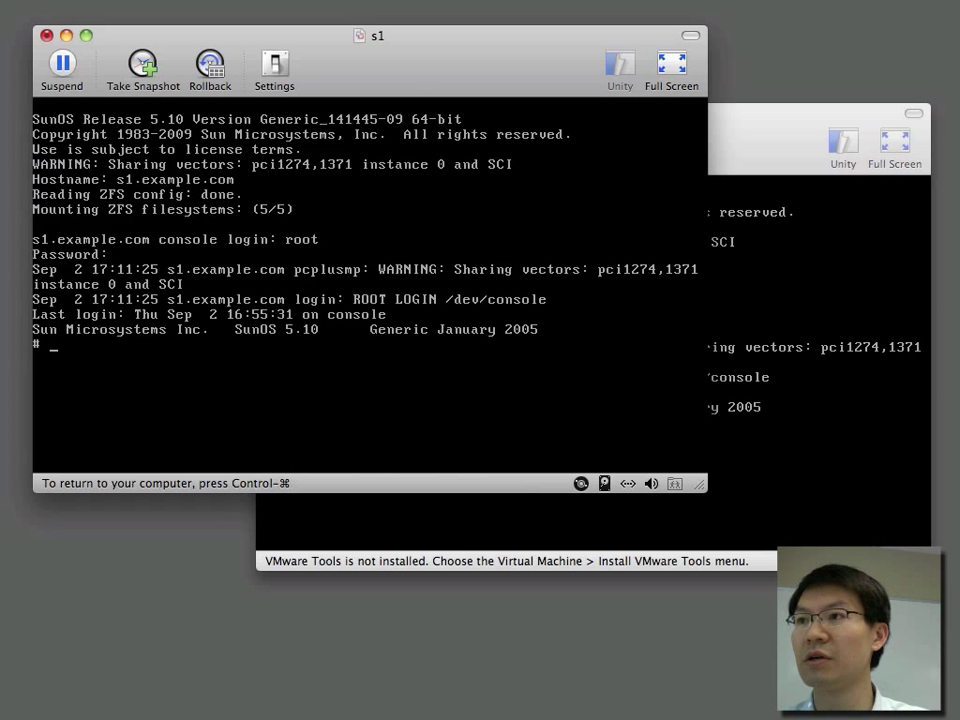
Step: Run svcadm enable iscsitgt, mkdir /foo, and iscsitadm modify admin -d /foo on s1
{"action": "type", "text": "svcadm "}
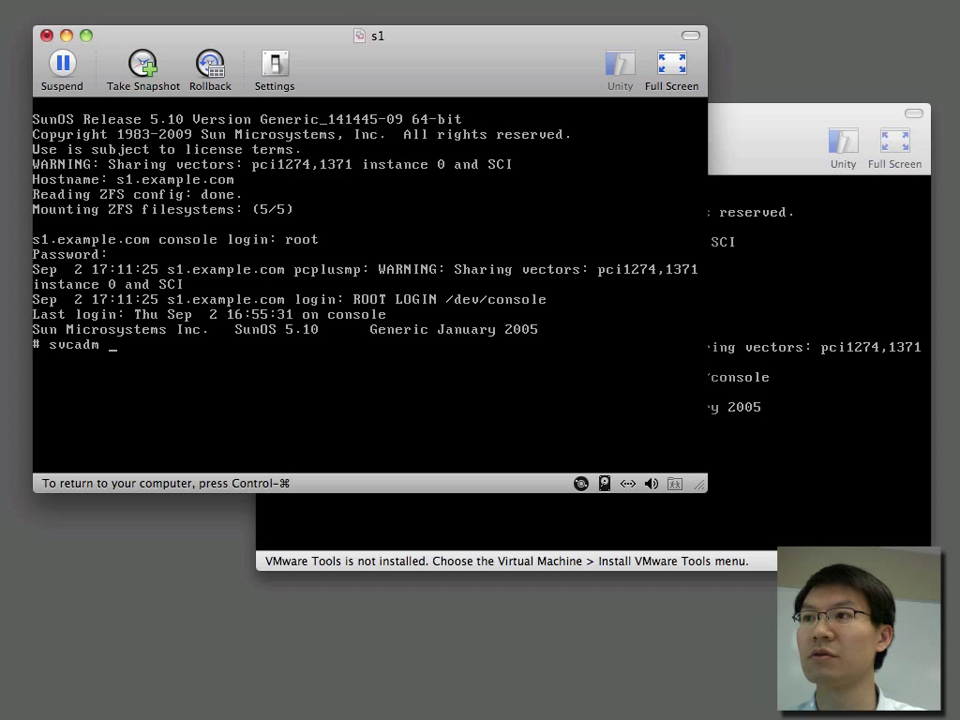
{"action": "type", "text": "enable iscsitgt"}
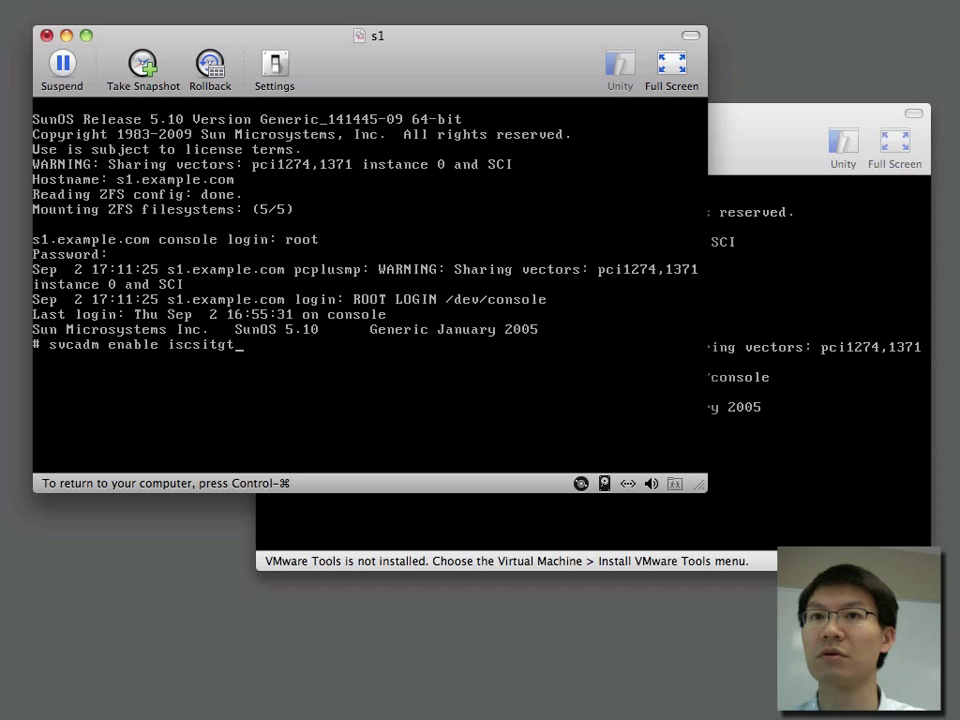
{"action": "key", "text": "Return"}
{"action": "type", "text": "m"}
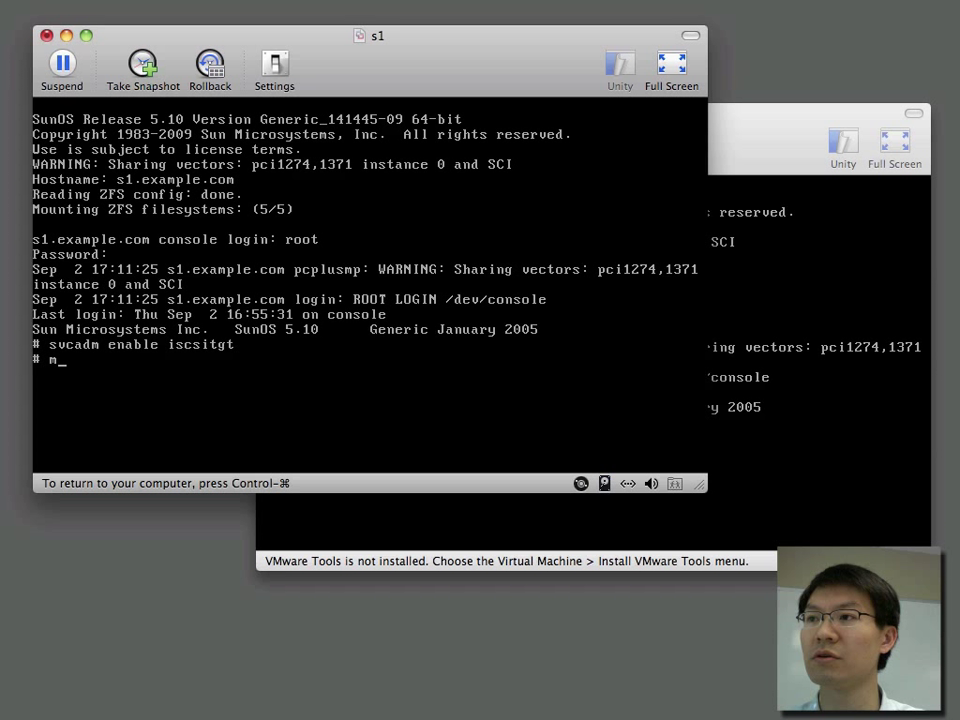
{"action": "type", "text": "kdir /foo"}
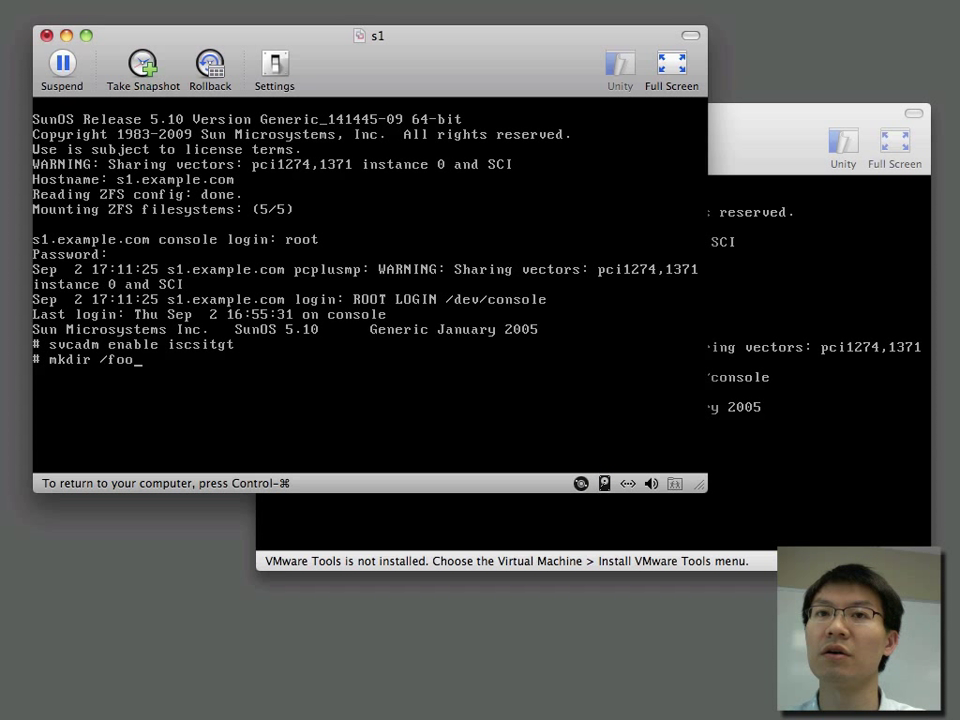
{"action": "key", "text": "Return"}
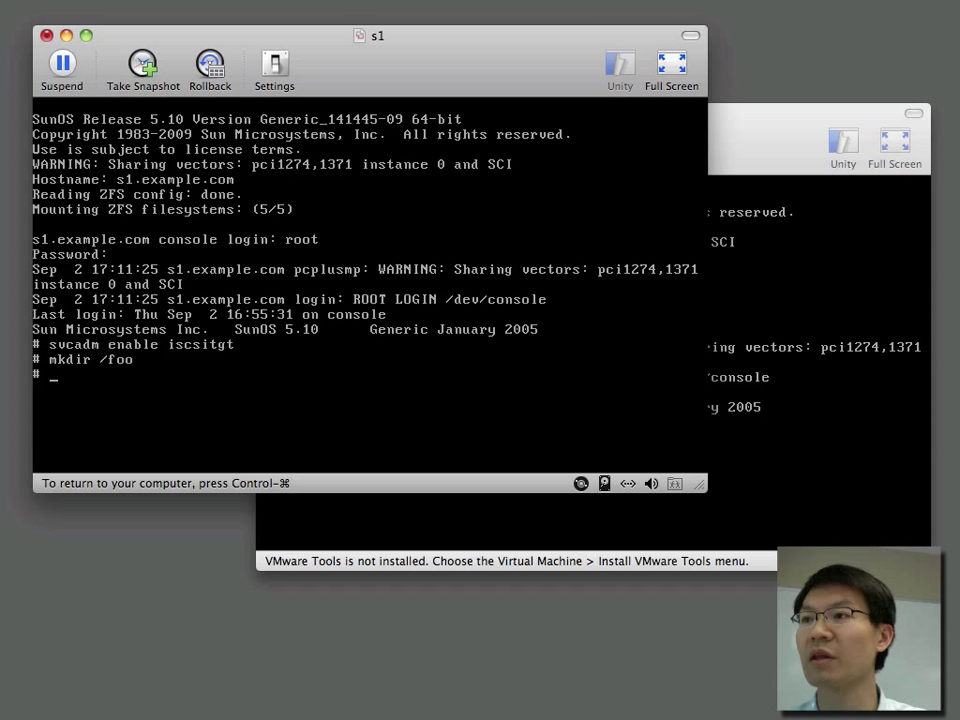
{"action": "type", "text": "iscsitadm mo"}
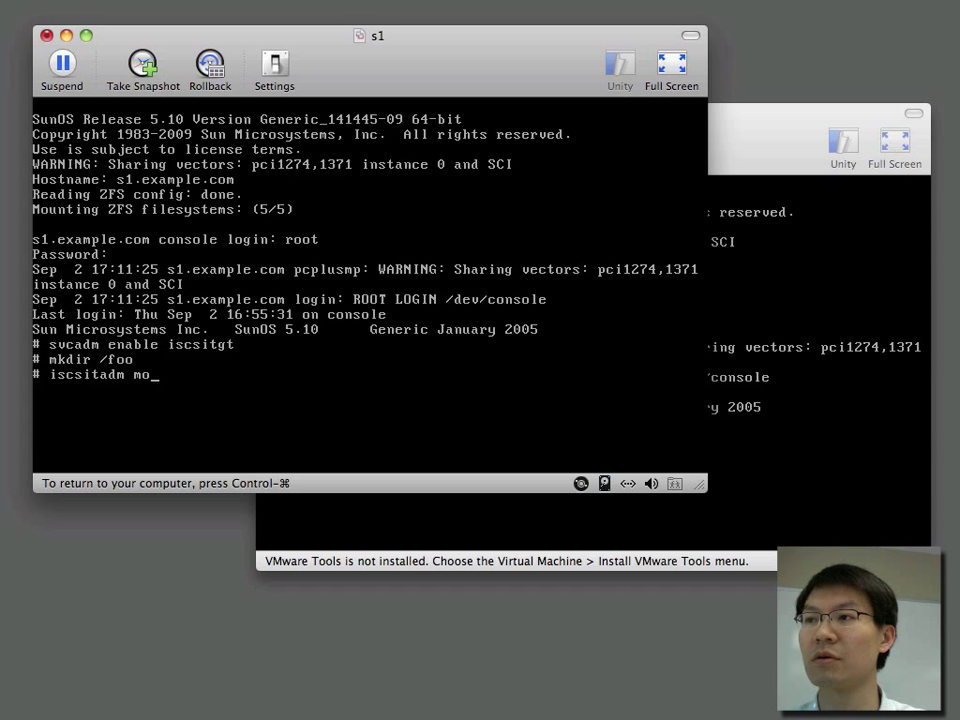
{"action": "type", "text": "dify admin -d "}
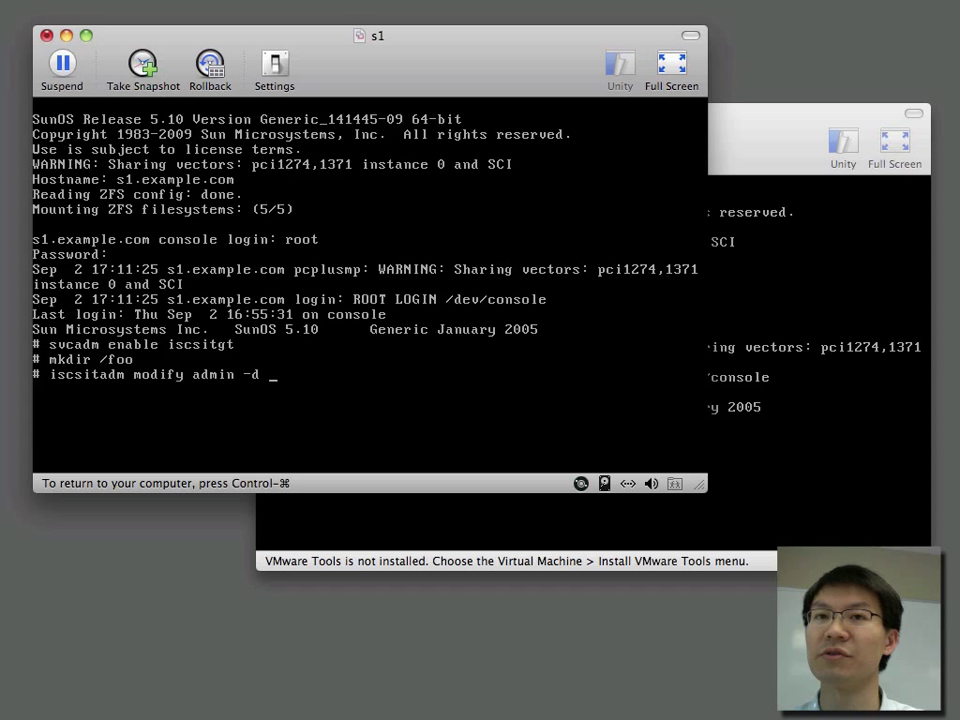
{"action": "type", "text": "/foo"}
{"action": "key", "text": "Return"}
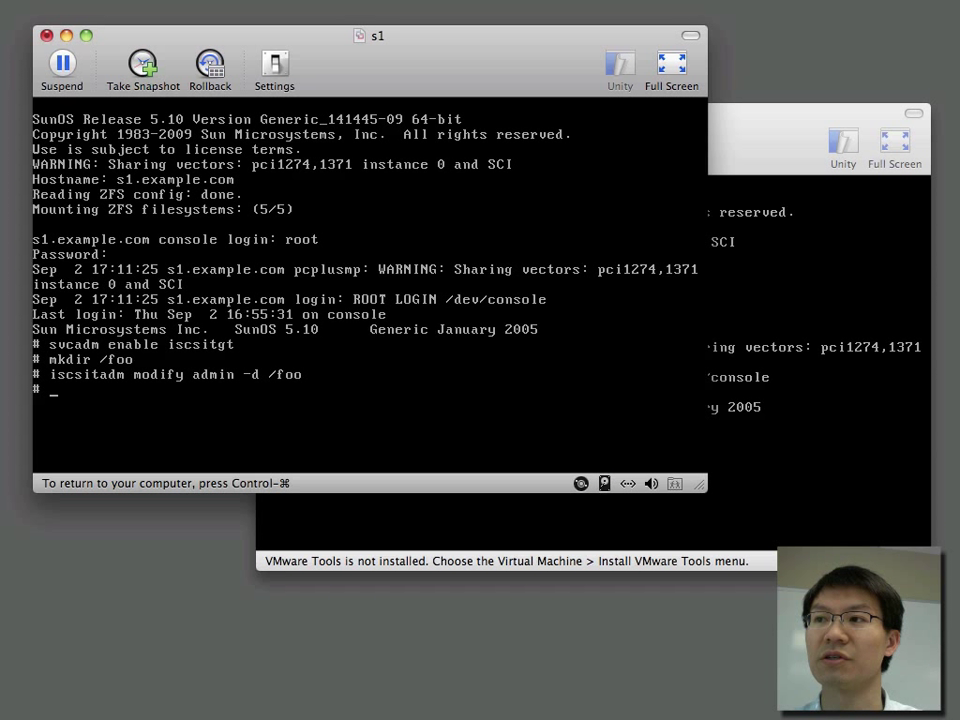
Step: Create the 500m iSCSI targets vol1, vol2 and vol3 with iscsitadm create target
{"action": "type", "text": "iscsitadm"}
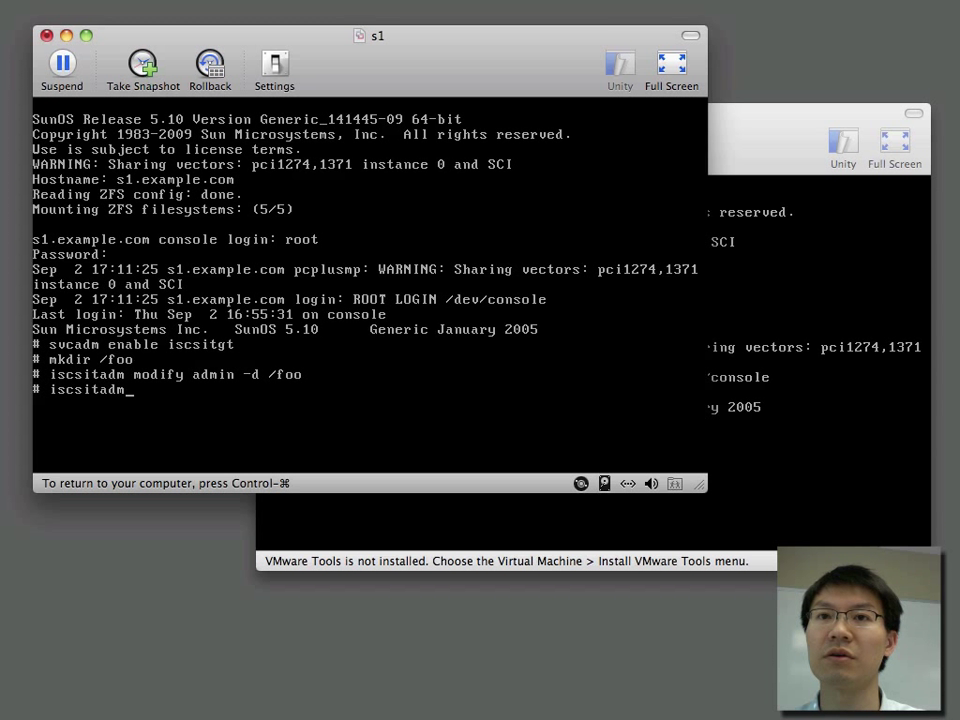
{"action": "type", "text": " create tar"}
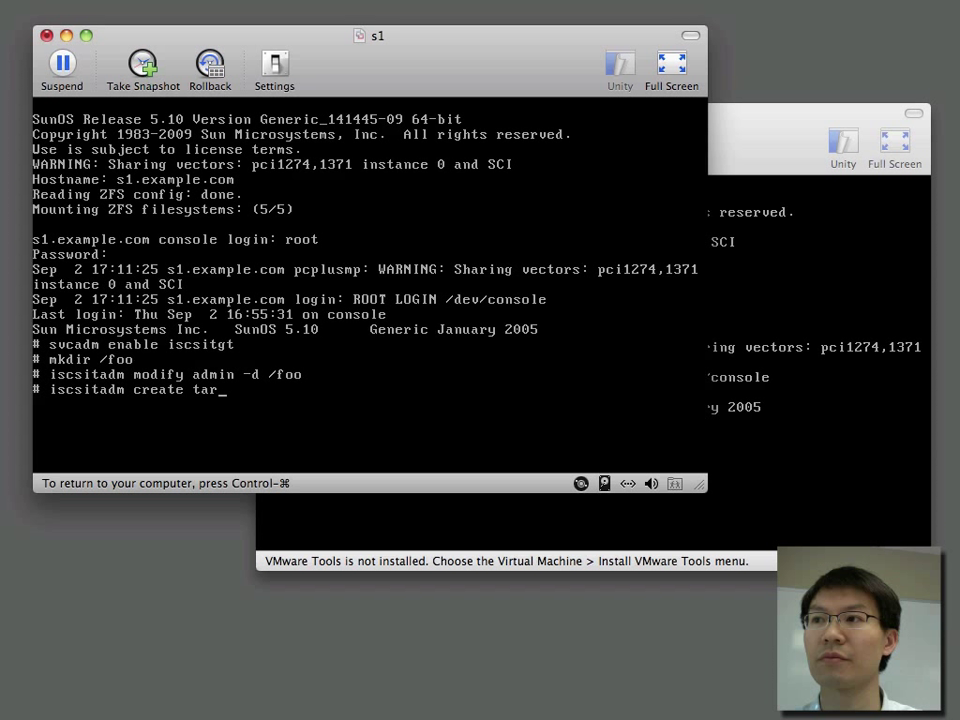
{"action": "type", "text": "get -size"}
{"action": "key", "text": "BackSpace"}
{"action": "key", "text": "BackSpace"}
{"action": "key", "text": "BackSpace"}
{"action": "key", "text": "BackSpace"}
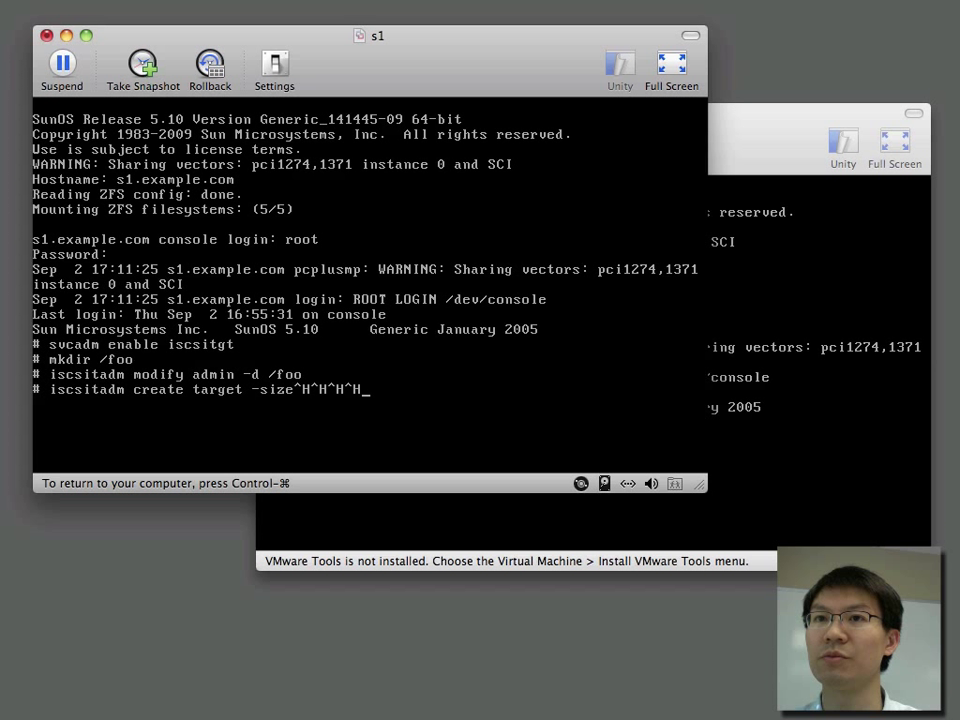
{"action": "key", "text": "Delete"}
{"action": "key", "text": "Delete"}
{"action": "key", "text": "Delete"}
{"action": "key", "text": "Delete"}
{"action": "key", "text": "Delete"}
{"action": "key", "text": "Delete"}
{"action": "key", "text": "Delete"}
{"action": "key", "text": "Delete"}
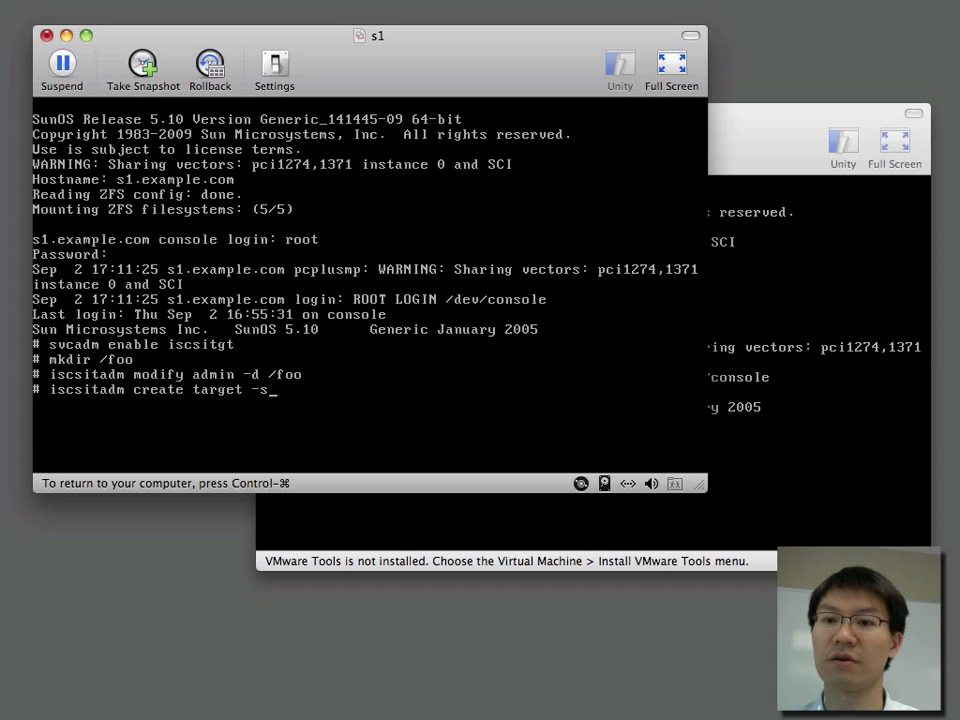
{"action": "type", "text": "-size "}
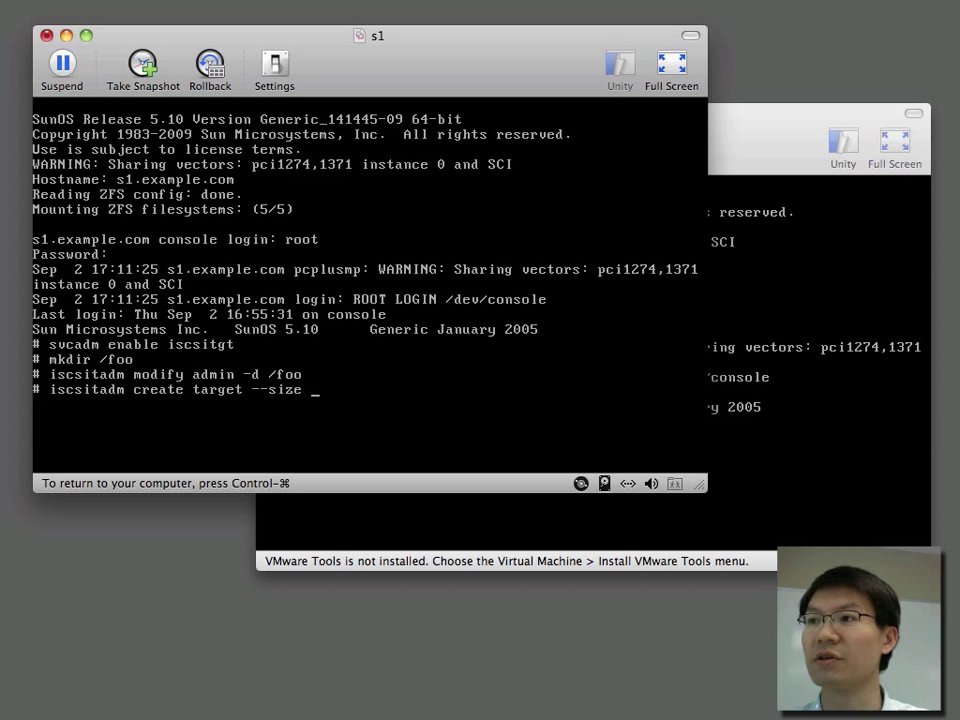
{"action": "type", "text": "500m"}
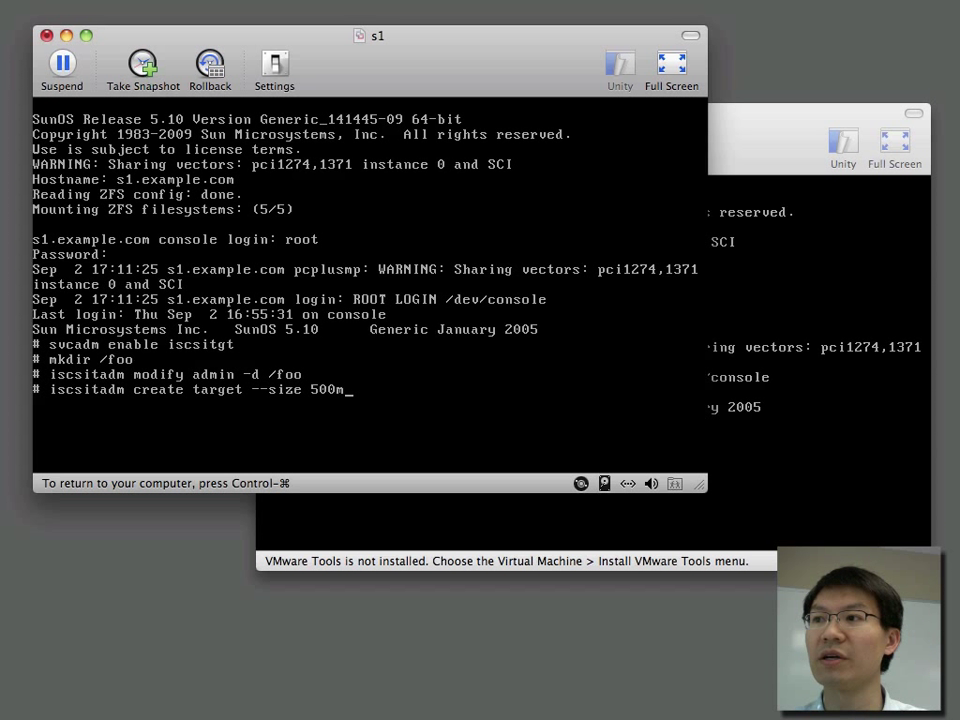
{"action": "type", "text": " vol1"}
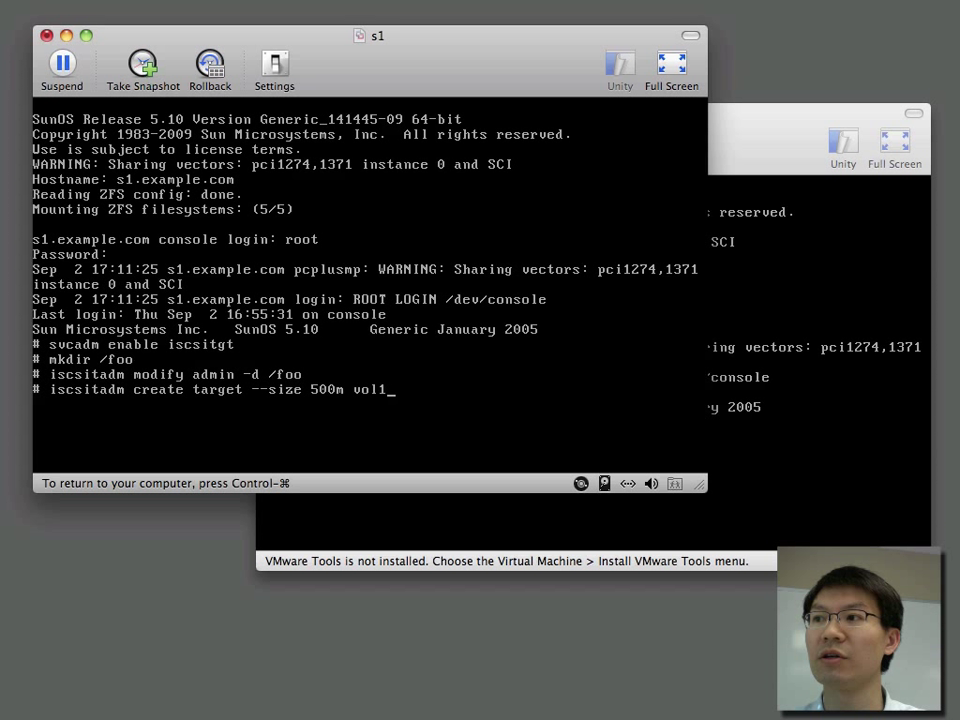
{"action": "key", "text": "Return"}
{"action": "type", "text": "iscsit"}
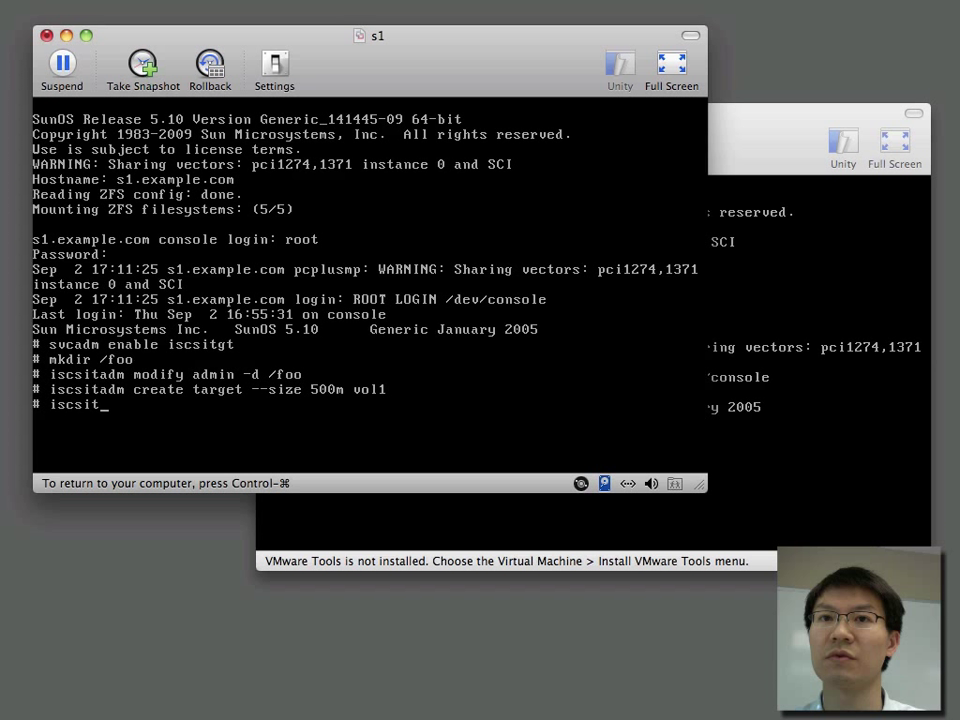
{"action": "type", "text": "adm create target "}
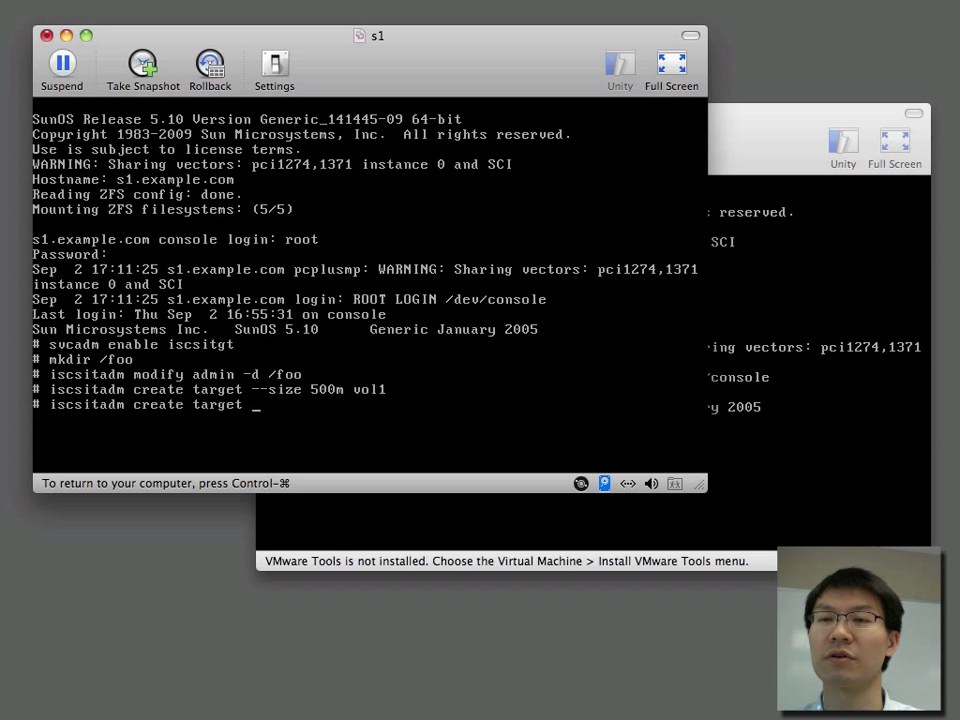
{"action": "type", "text": "--size 500m vol2"}
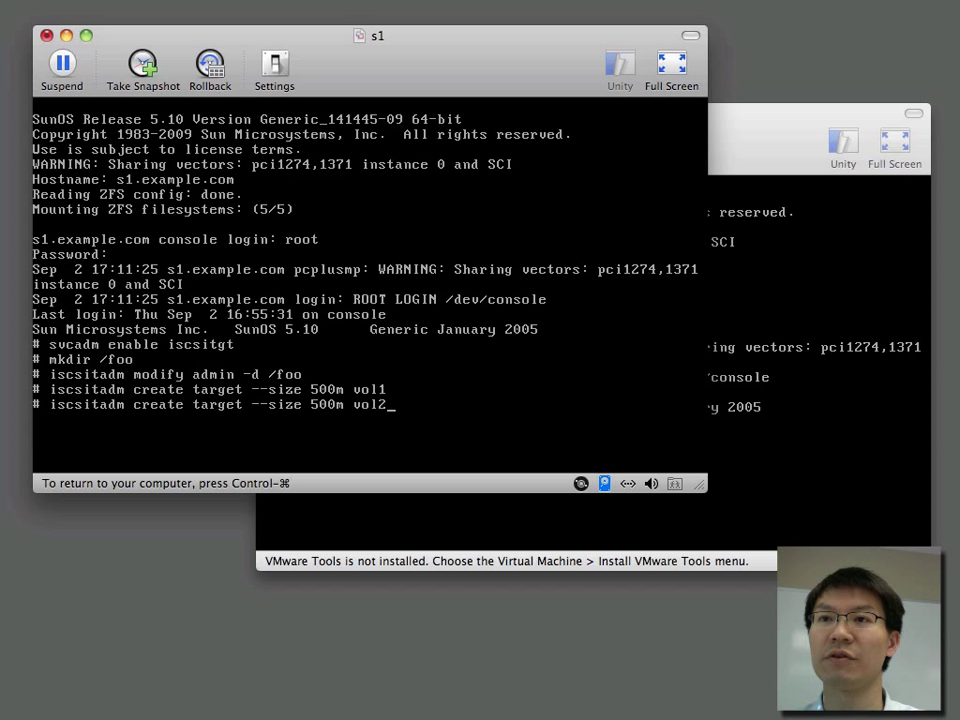
{"action": "key", "text": "Return"}
{"action": "type", "text": "isc"}
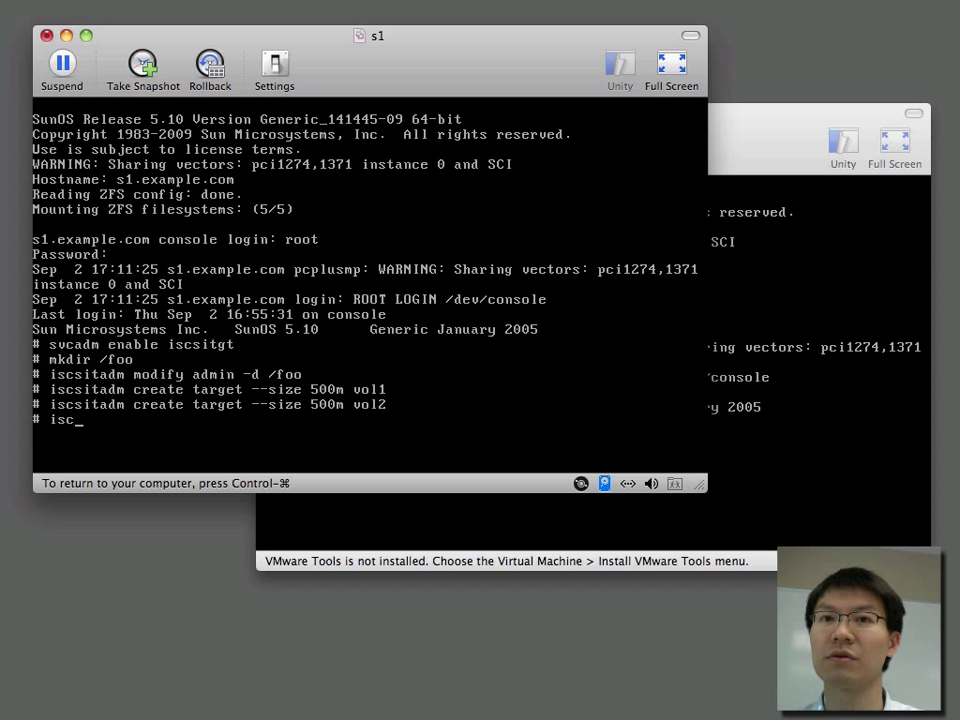
{"action": "type", "text": "sitadm create t"}
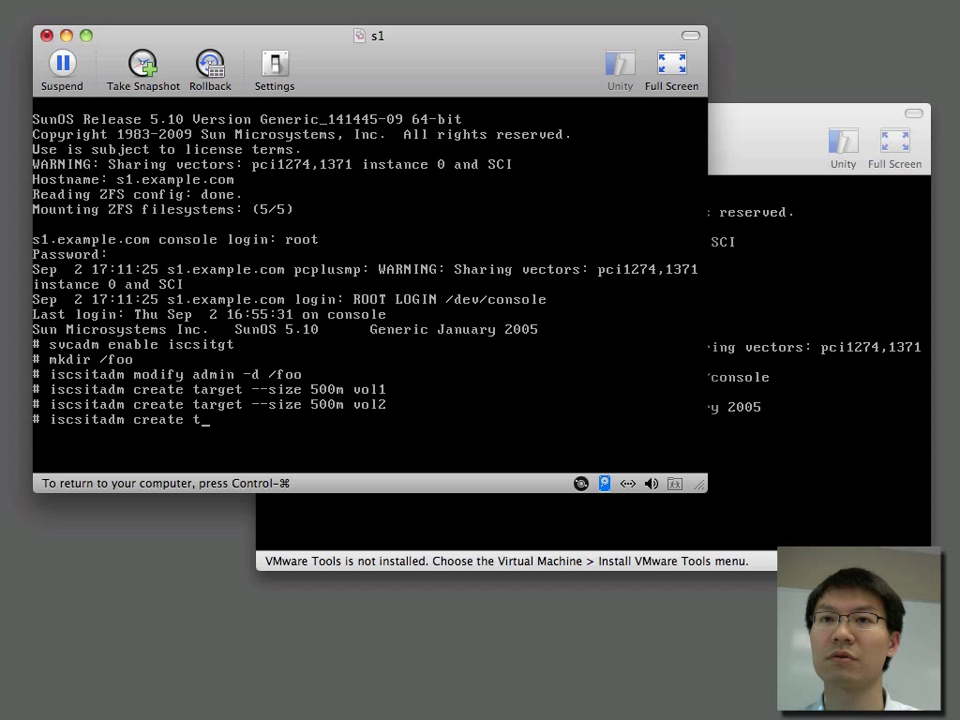
{"action": "type", "text": "arget --size 500"}
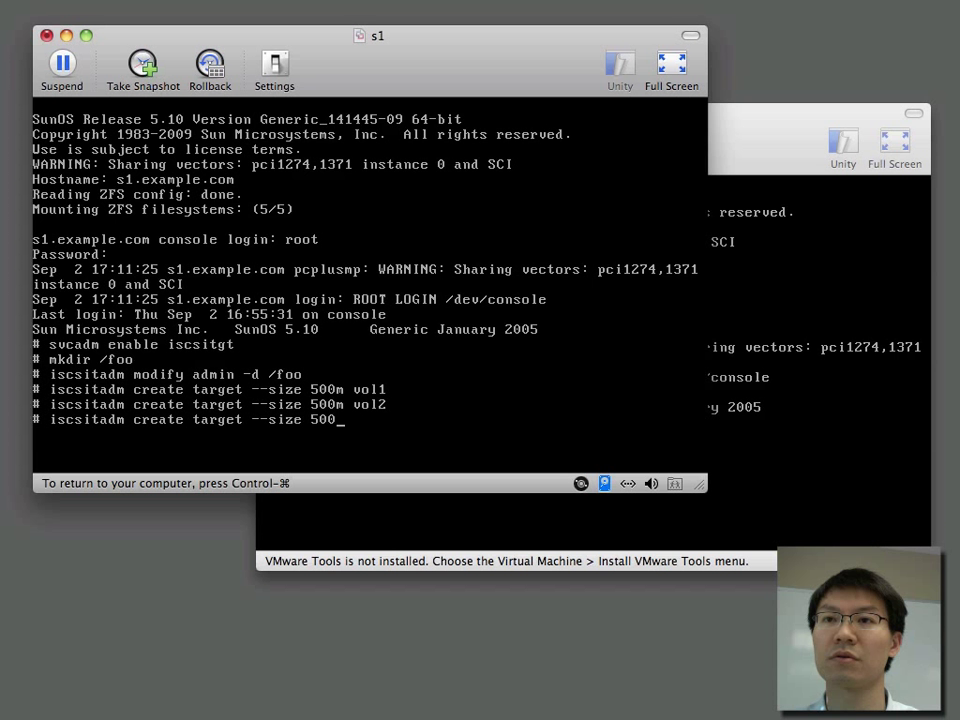
{"action": "type", "text": "m vol3"}
{"action": "key", "text": "Return"}
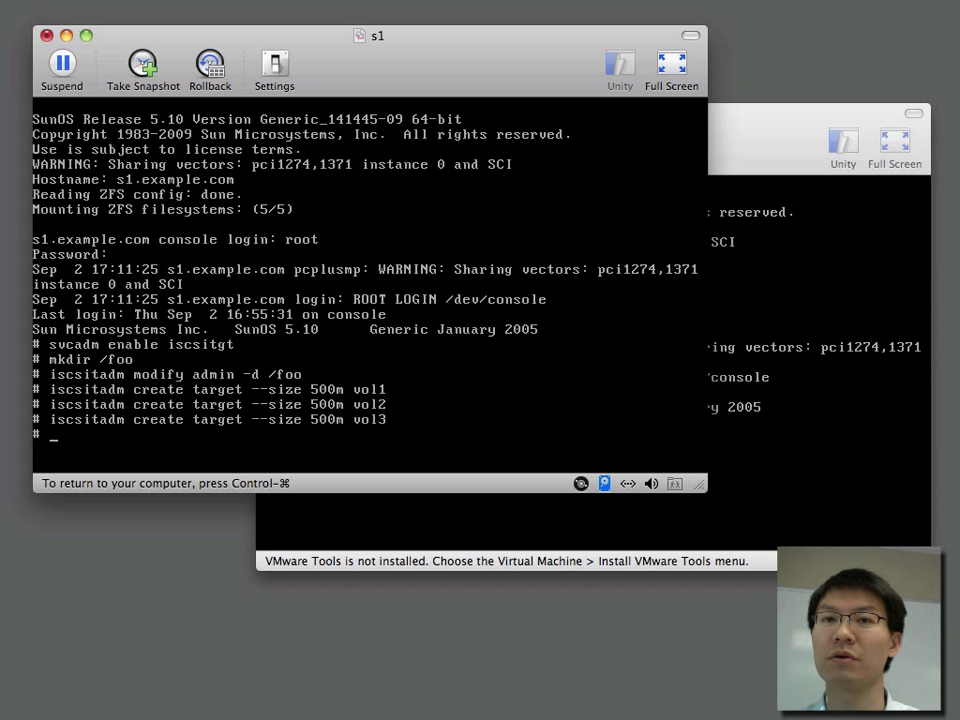
Step: Change into /foo and show its long listing
{"action": "type", "text": "cd /foo"}
{"action": "key", "text": "Return"}
{"action": "type", "text": "ls -l"}
{"action": "key", "text": "Return"}
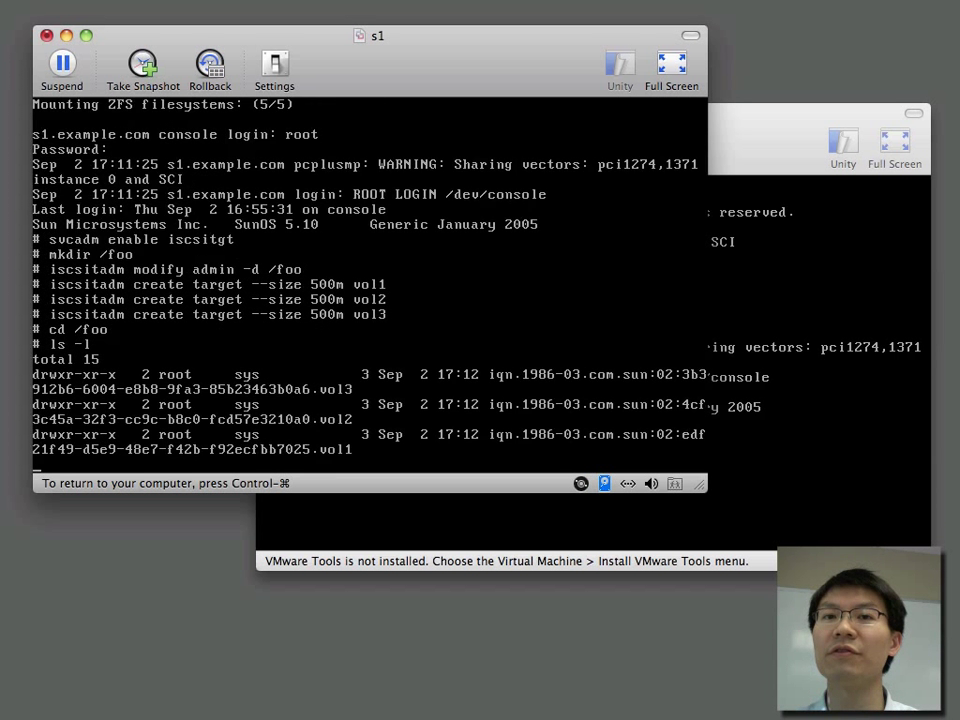
Step: Start a bash shell on s1 and list /foo again in long format
{"action": "key", "text": "ctrl+super"}
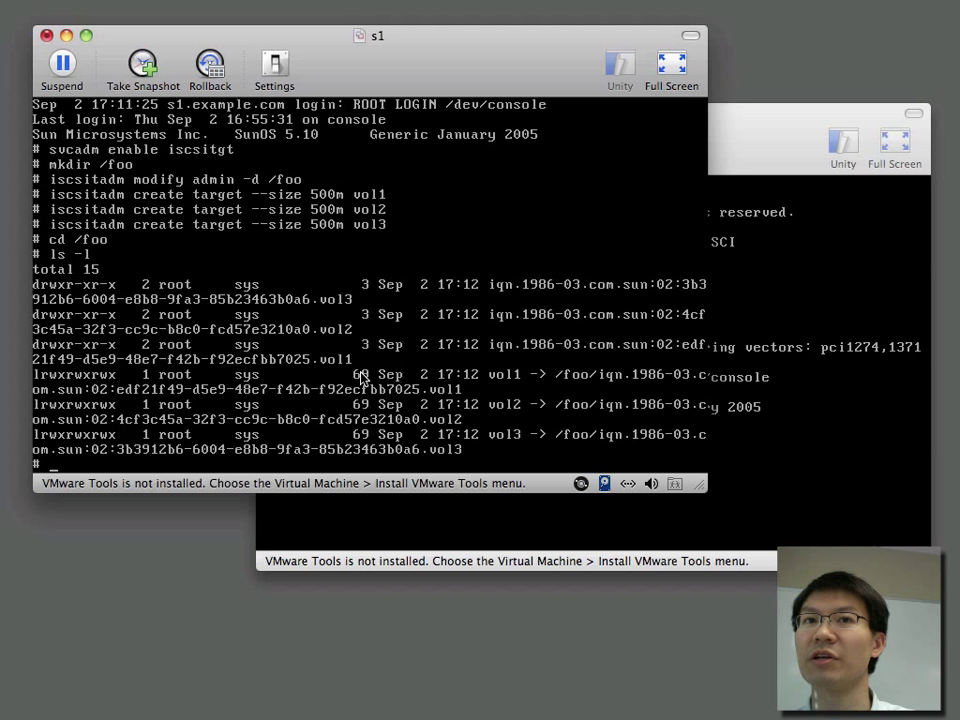
{"action": "left_click", "coordinate": [363, 331]}
{"action": "type", "text": "cd "}
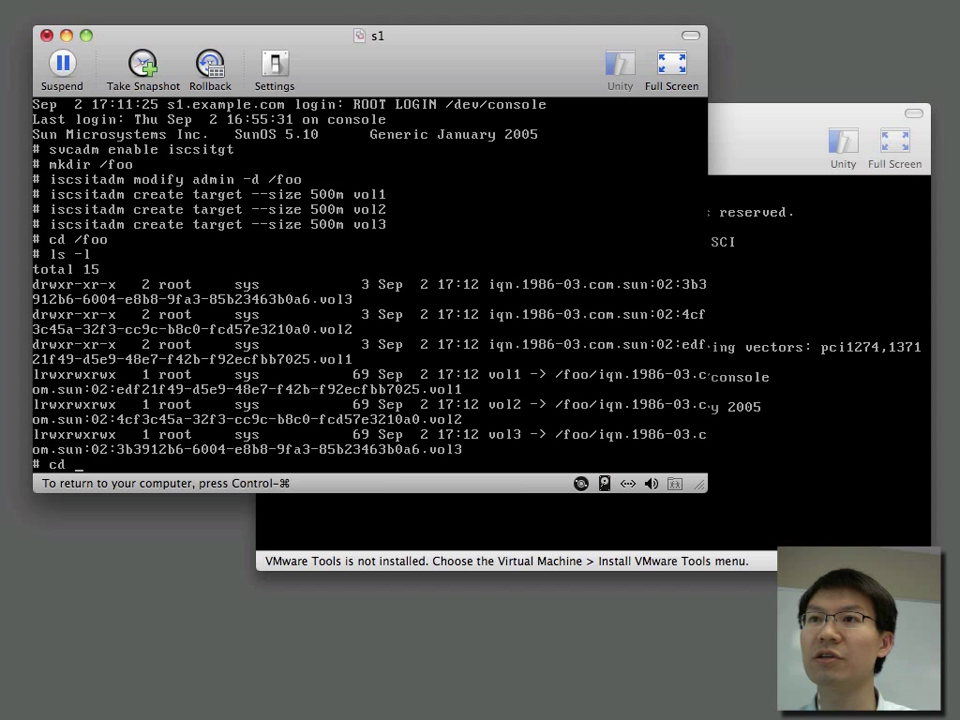
{"action": "type", "text": "iqn"}
{"action": "key", "text": "Tab"}
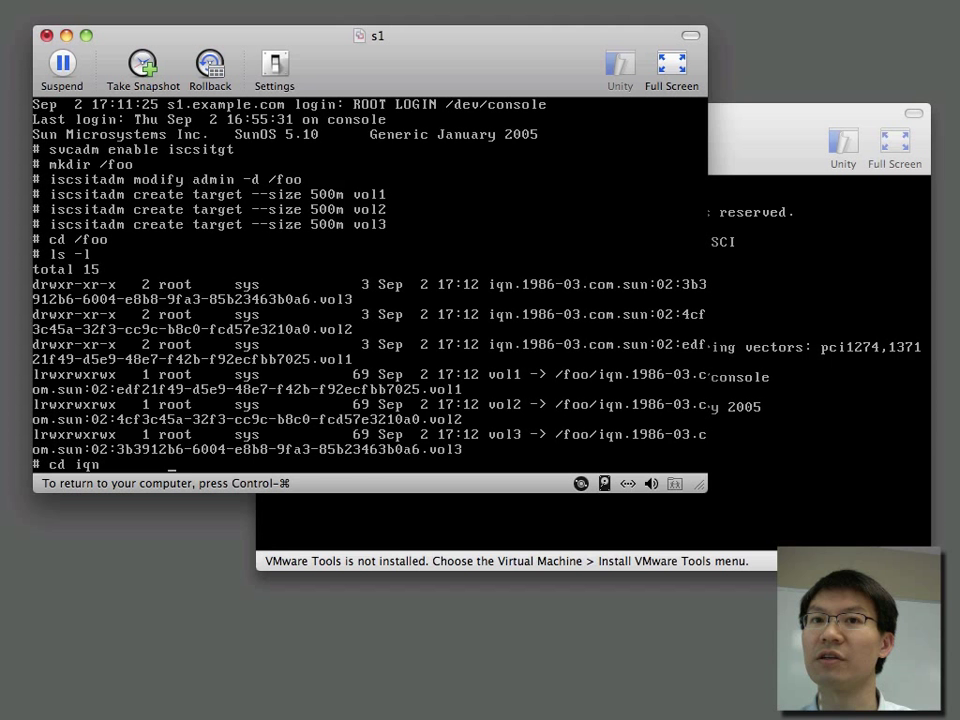
{"action": "key", "text": "BackSpace"}
{"action": "key", "text": "BackSpace"}
{"action": "key", "text": "BackSpace"}
{"action": "key", "text": "Delete"}
{"action": "key", "text": "Delete"}
{"action": "key", "text": "Delete"}
{"action": "key", "text": "Delete"}
{"action": "key", "text": "Delete"}
{"action": "key", "text": "Delete"}
{"action": "key", "text": "Delete"}
{"action": "key", "text": "Delete"}
{"action": "key", "text": "Delete"}
{"action": "key", "text": "Delete"}
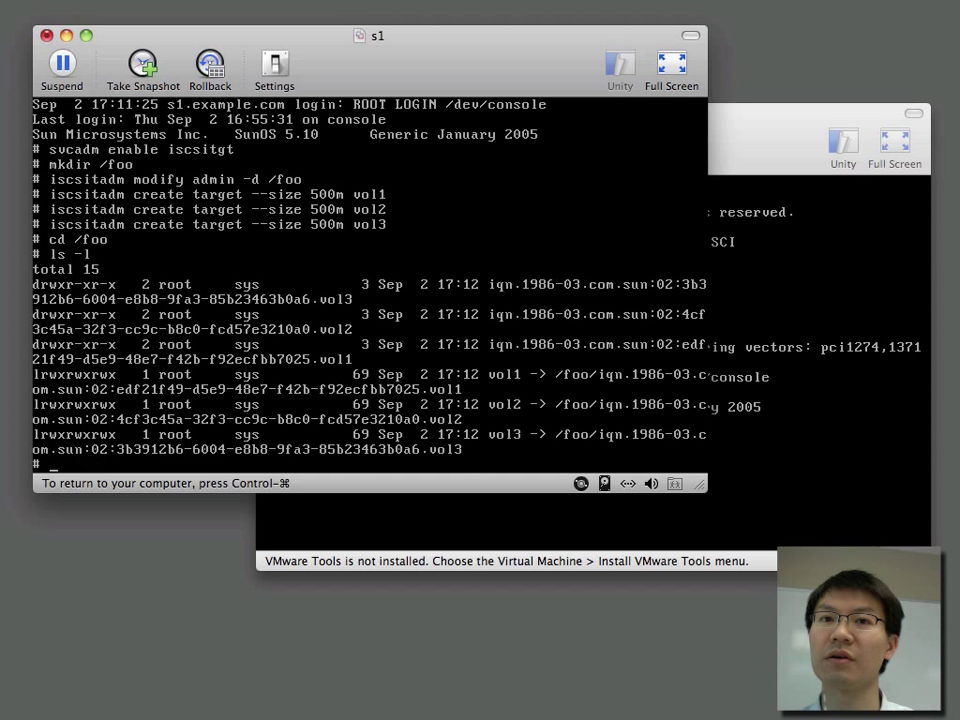
{"action": "type", "text": "bash"}
{"action": "key", "text": "Return"}
{"action": "type", "text": "ls -l"}
{"action": "key", "text": "Return"}
Step: Enter vol1's iqn target directory and list its 524288000-byte lun.0 file
{"action": "type", "text": "cd iqn"}
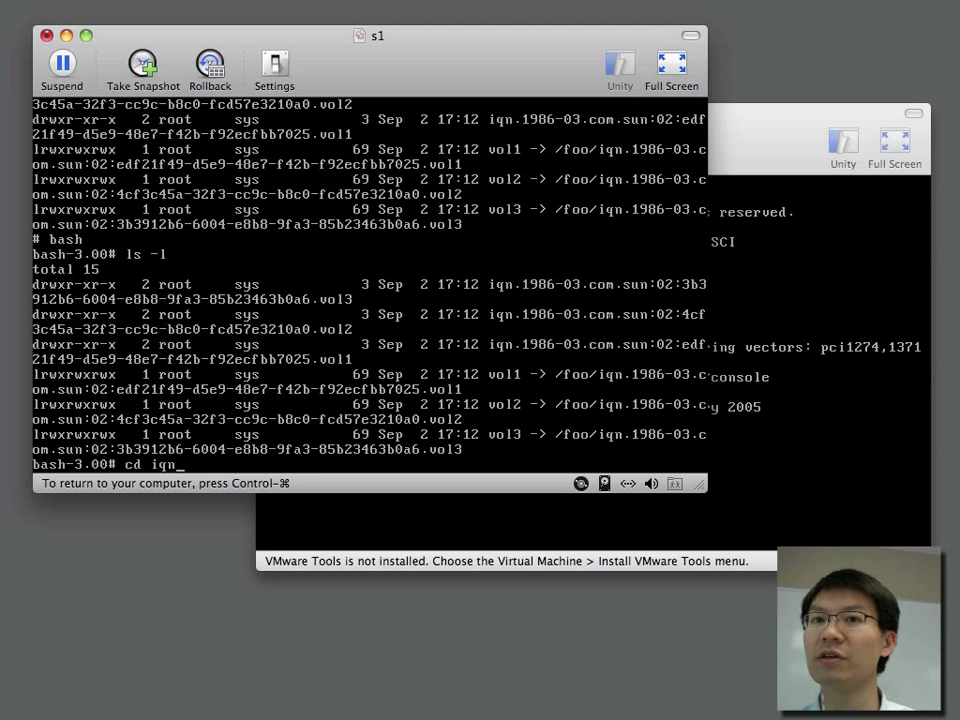
{"action": "key", "text": "Tab"}
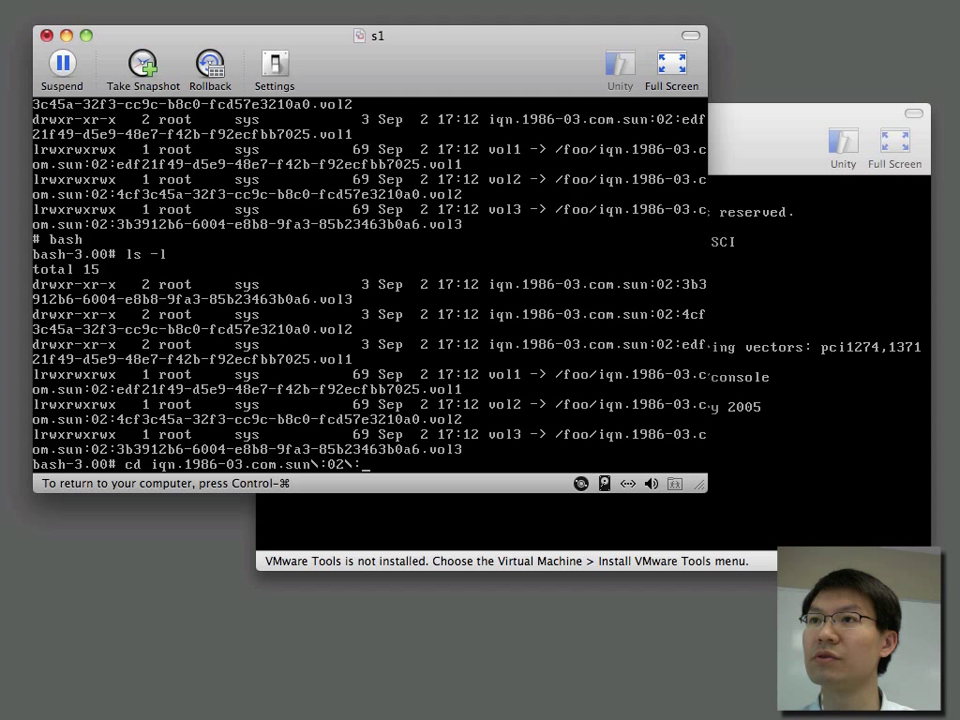
{"action": "type", "text": "e"}
{"action": "key", "text": "Tab"}
{"action": "key", "text": "Return"}
{"action": "type", "text": "ls -l"}
{"action": "key", "text": "Return"}
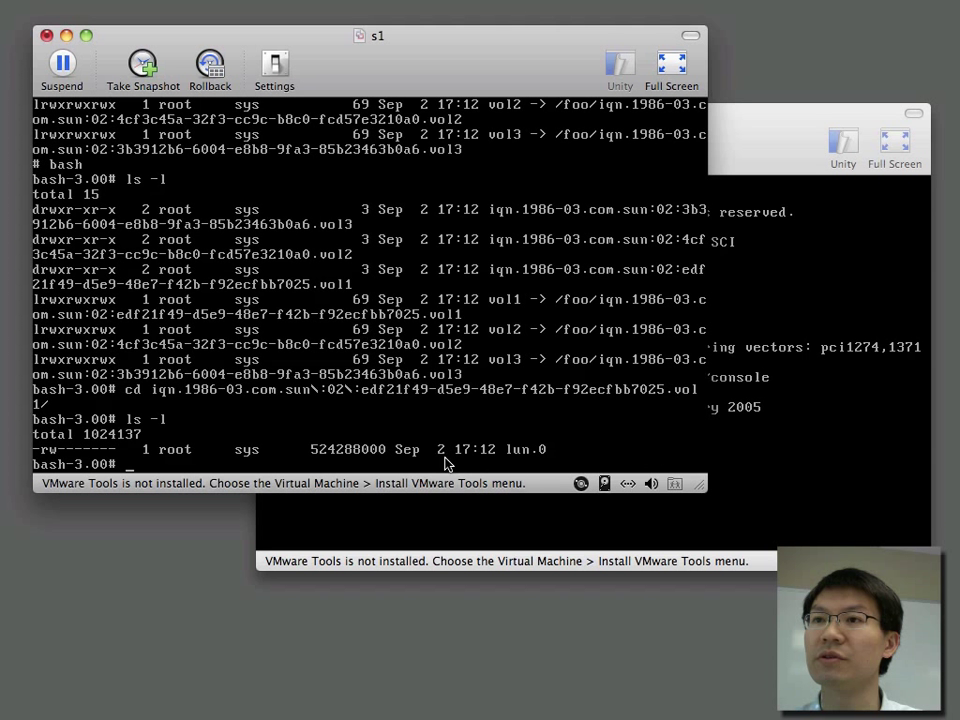
Step: Go back up to /foo and list its contents, plain and long
{"action": "left_click", "coordinate": [546, 392]}
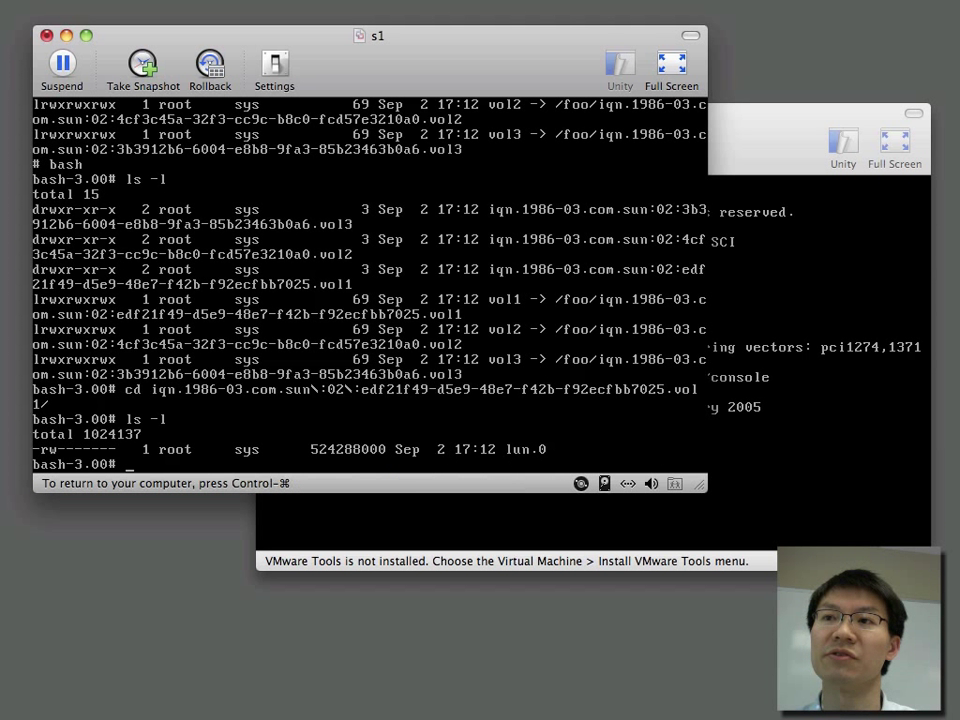
{"action": "type", "text": "cd .."}
{"action": "key", "text": "Return"}
{"action": "type", "text": "ls"}
{"action": "key", "text": "Return"}
{"action": "type", "text": "ls -l"}
{"action": "key", "text": "Return"}
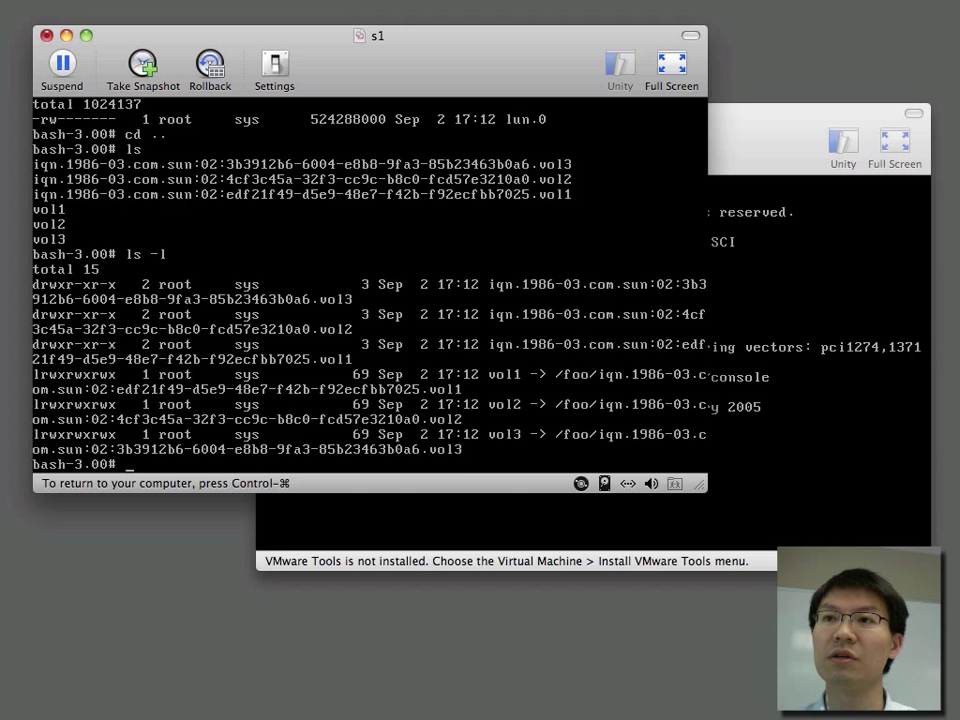
Step: Show s1's verbose target list with iscsitadm list target -v
{"action": "key", "text": "ctrl+super"}
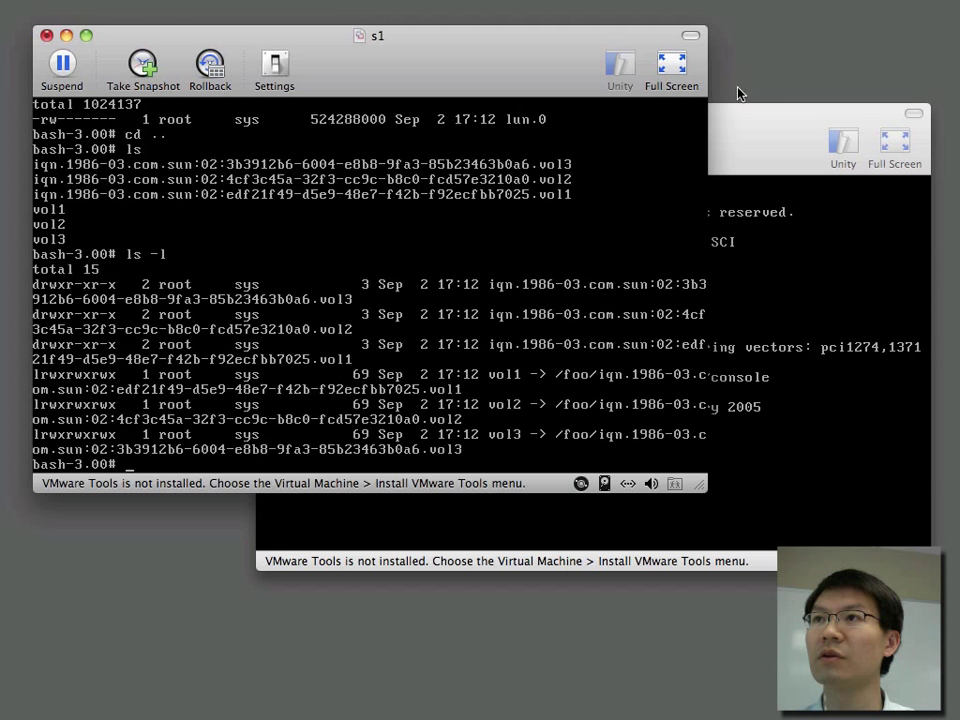
{"action": "left_click", "coordinate": [736, 120]}
{"action": "left_click", "coordinate": [388, 64]}
{"action": "left_click", "coordinate": [210, 362]}
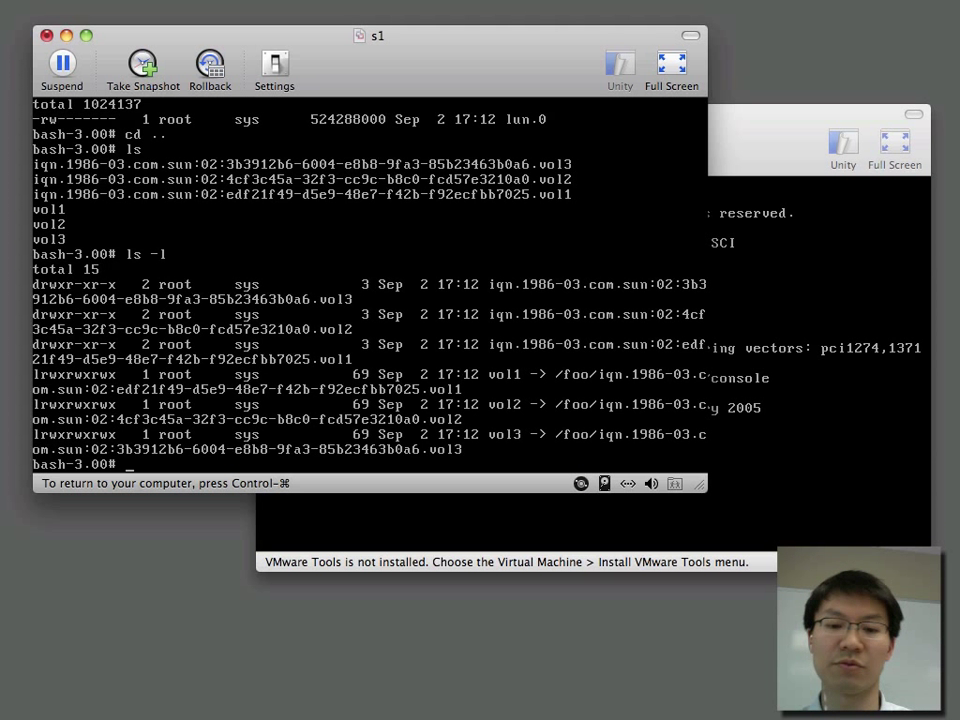
{"action": "type", "text": "iscsitadm "}
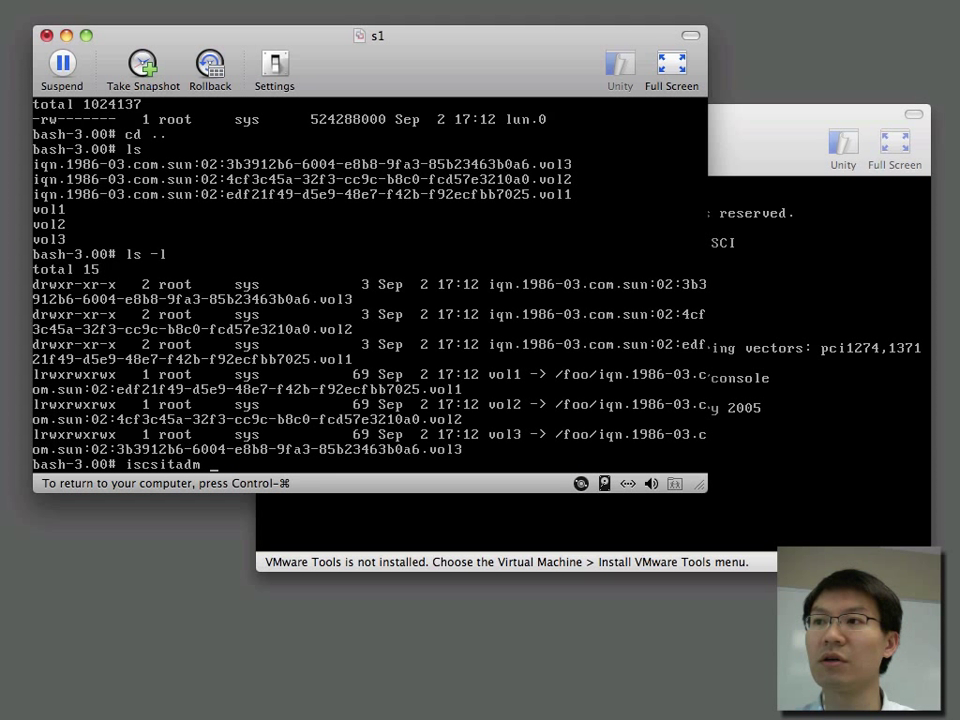
{"action": "type", "text": "list target -v"}
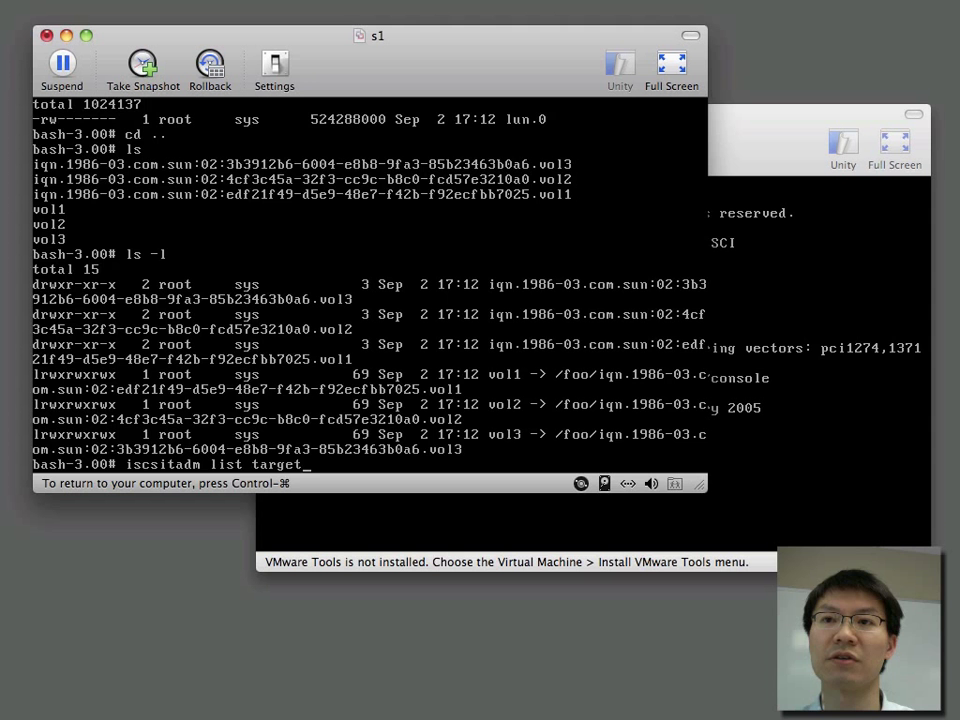
{"action": "key", "text": "Return"}
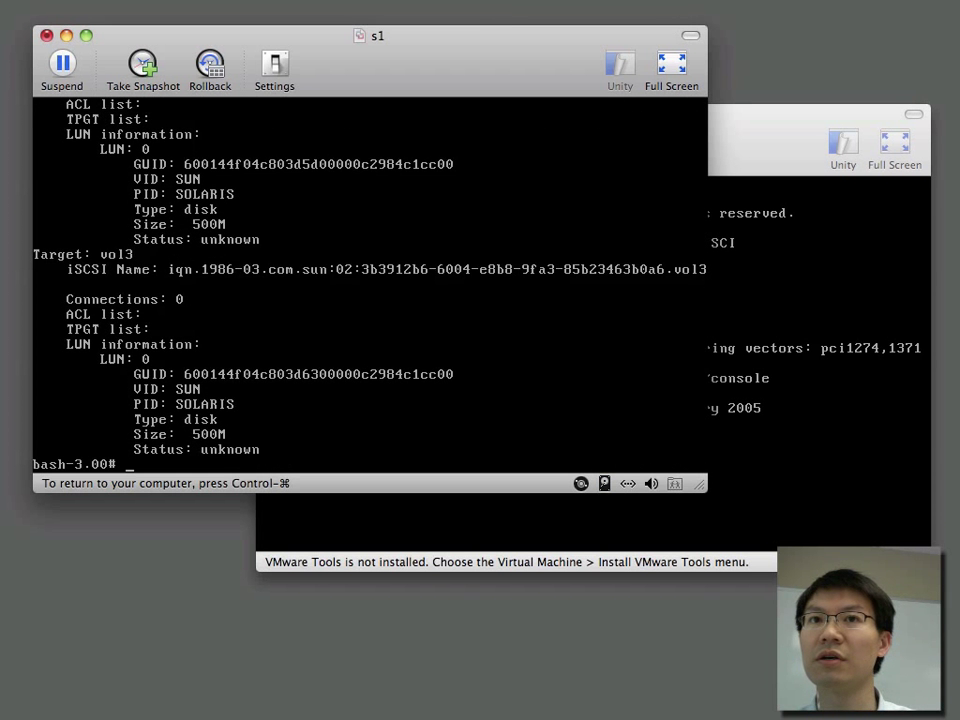
Step: Bring the s2 window forward and move it up-left over s1
{"action": "key", "text": "ctrl+super"}
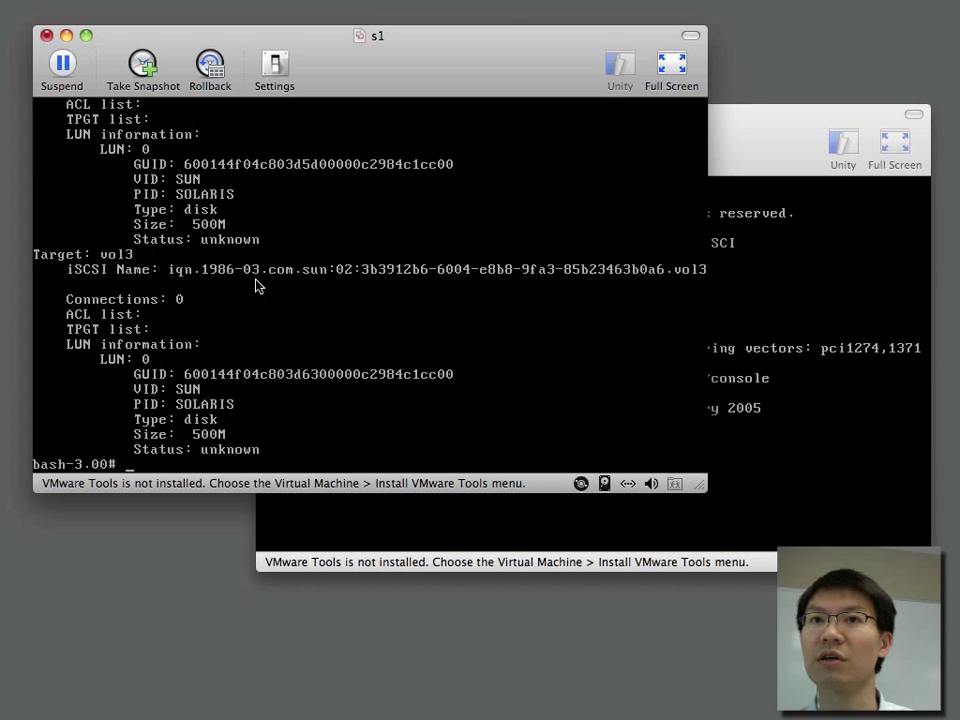
{"action": "left_click", "coordinate": [733, 130]}
{"action": "left_click_drag", "start_coordinate": [733, 130], "coordinate": [520, 62]}
Step: Start bash on s2 and ping 10.0.0.1, which reports alive
{"action": "left_click", "coordinate": [278, 186]}
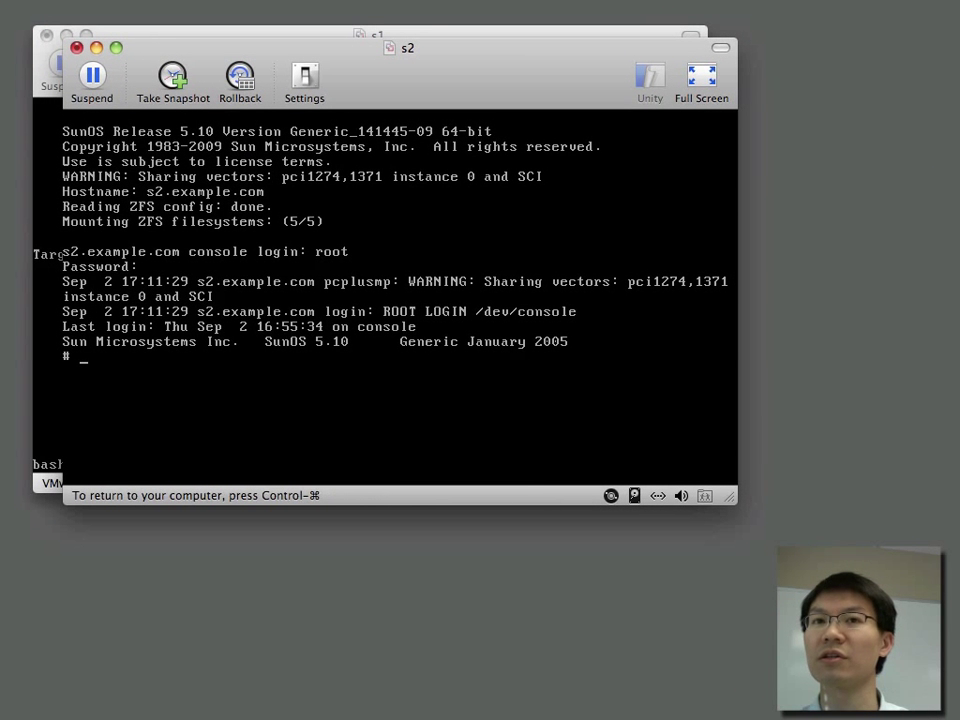
{"action": "type", "text": "ip"}
{"action": "key", "text": "BackSpace"}
{"action": "key", "text": "BackSpace"}
{"action": "key", "text": "BackSpace"}
{"action": "key", "text": "BackSpace"}
{"action": "key", "text": "BackSpace"}
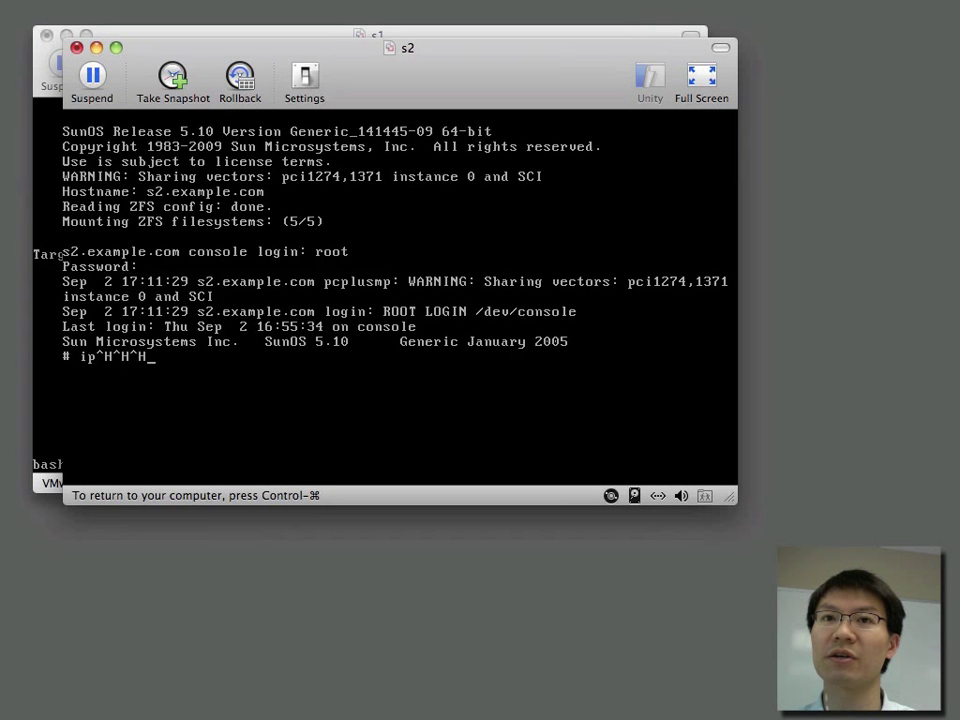
{"action": "key", "text": "Delete"}
{"action": "key", "text": "Delete"}
{"action": "key", "text": "Delete"}
{"action": "key", "text": "Delete"}
{"action": "key", "text": "Delete"}
{"action": "key", "text": "Delete"}
{"action": "key", "text": "Delete"}
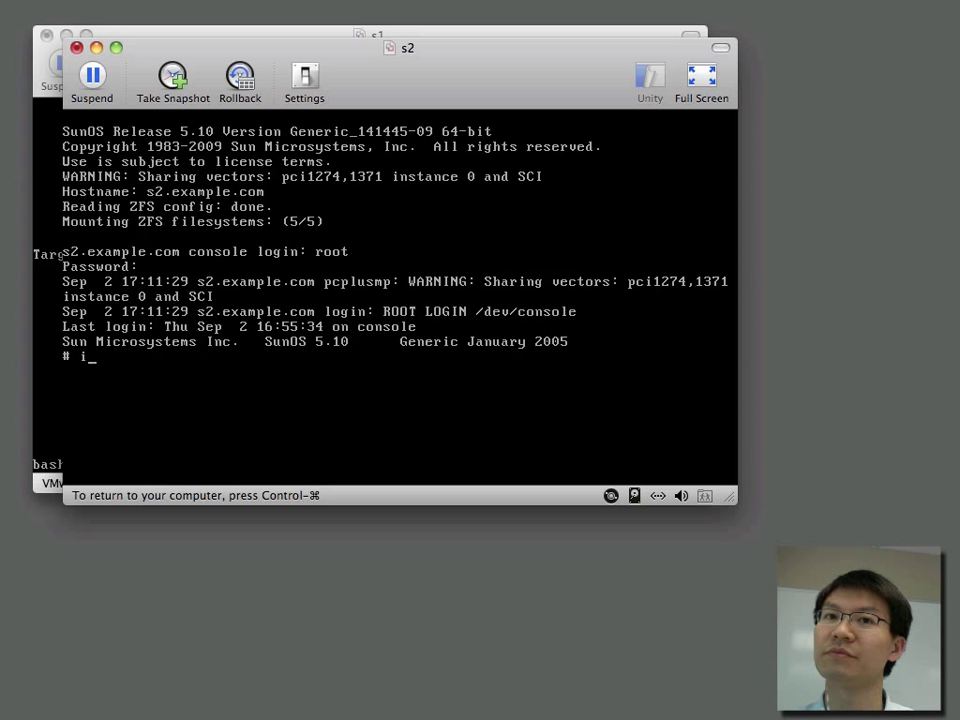
{"action": "type", "text": "bash"}
{"action": "key", "text": "Return"}
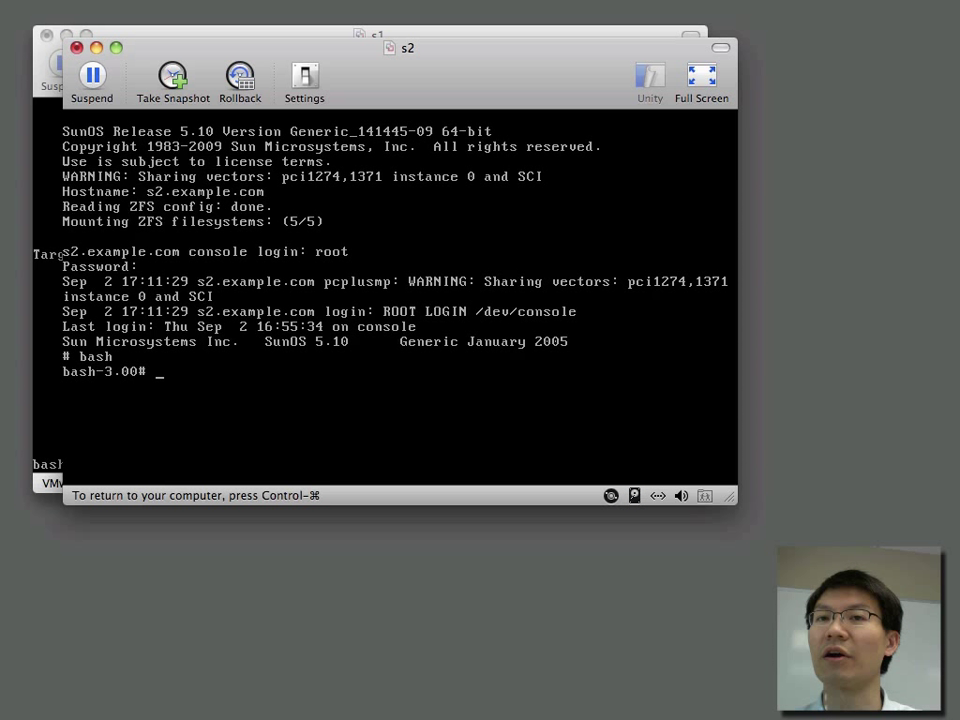
{"action": "type", "text": "ping 10.0.0.1"}
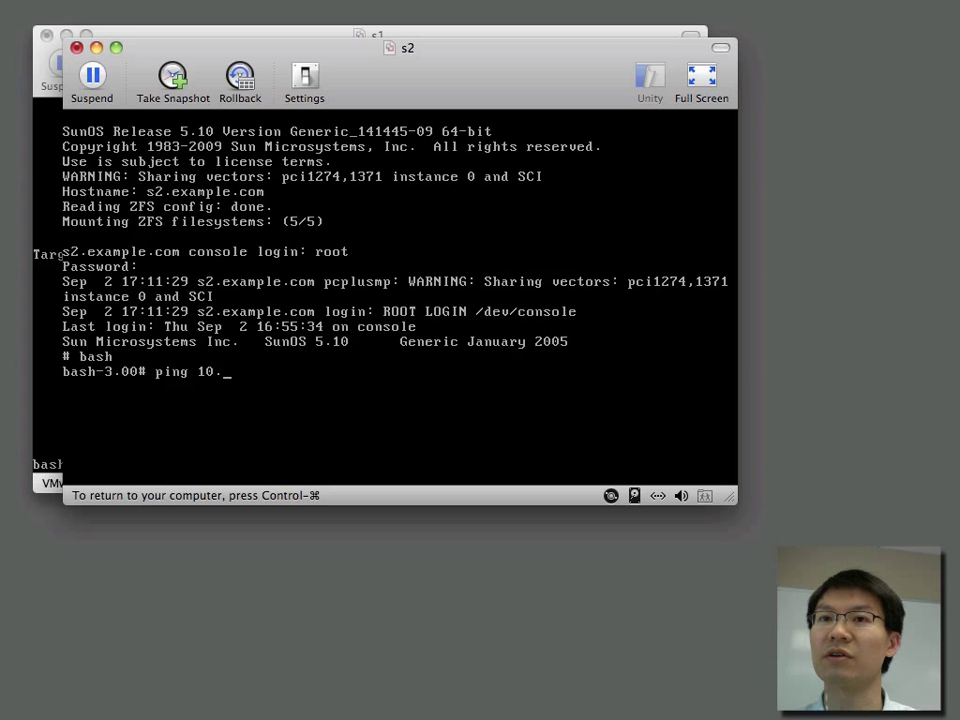
{"action": "key", "text": "Return"}
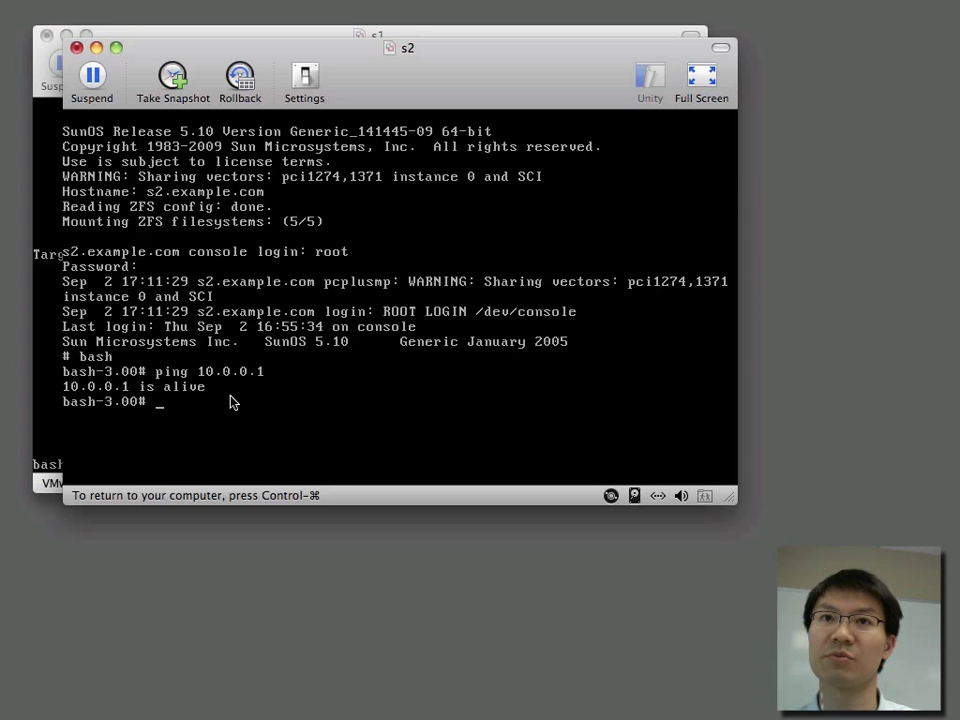
Step: Check s1's e1000g0 address with ifconfig -a, then bring s2 forward for input
{"action": "left_click", "coordinate": [32, 262]}
{"action": "type", "text": "ifconfig -a"}
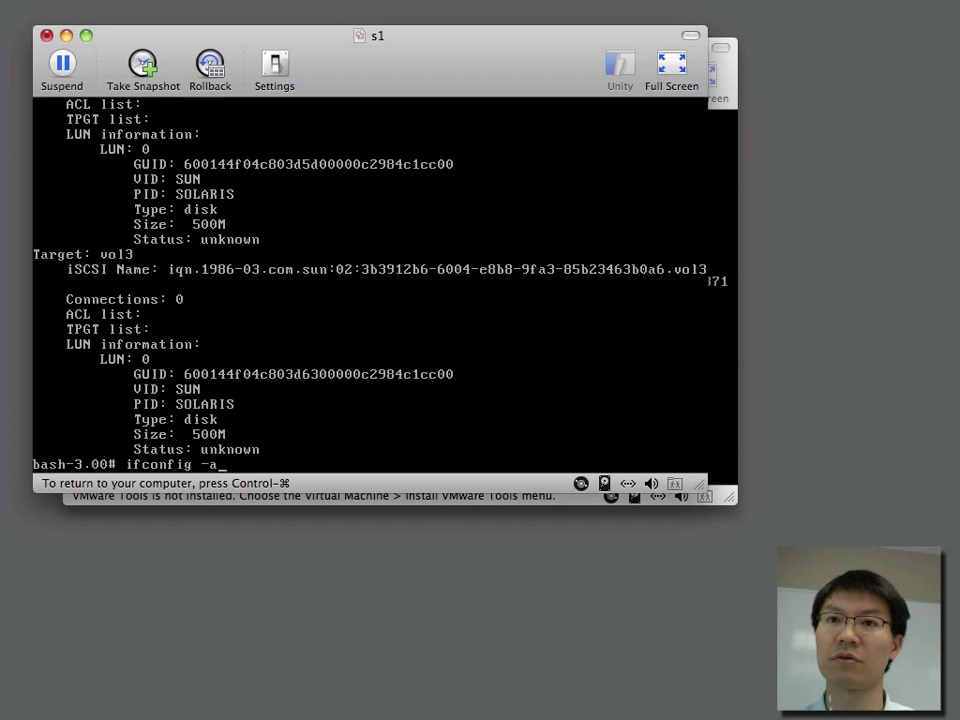
{"action": "key", "text": "Return"}
{"action": "key", "text": "ctrl+super"}
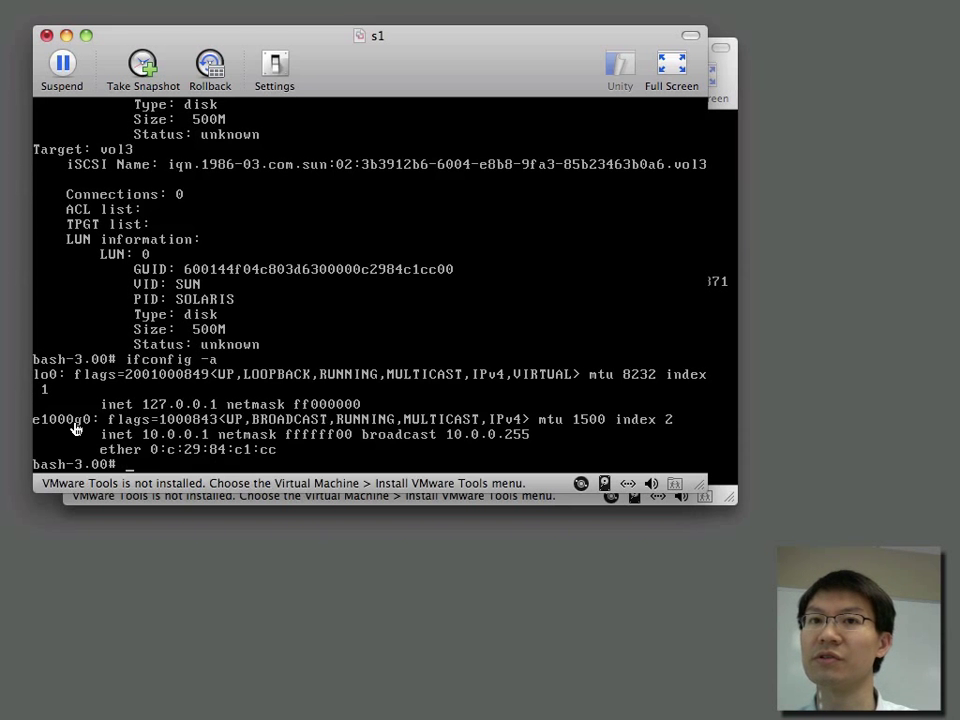
{"action": "left_click", "coordinate": [288, 497]}
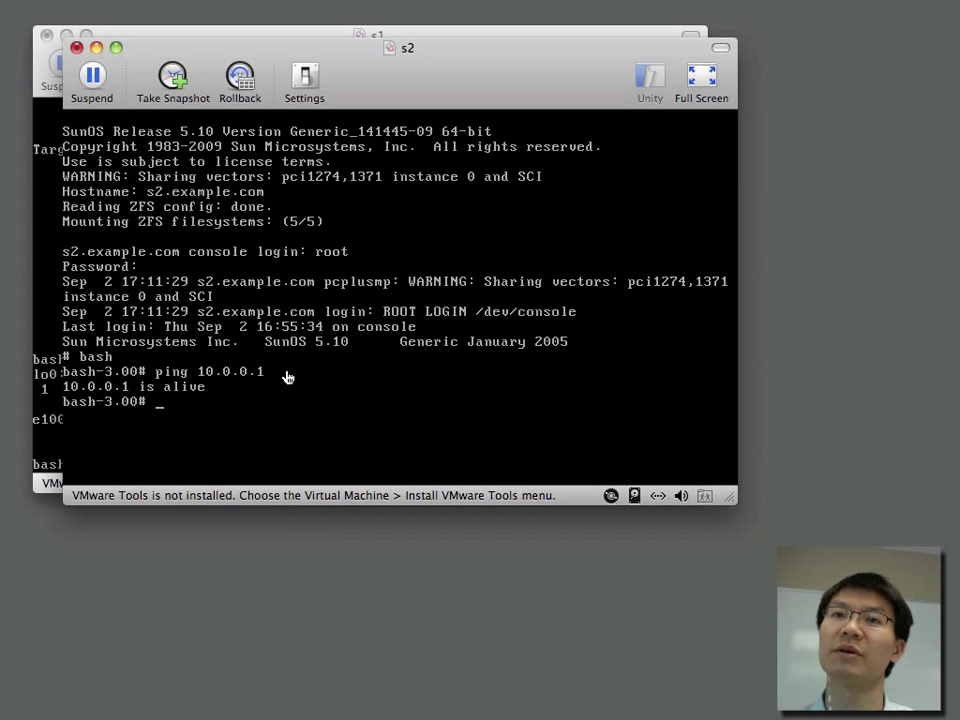
{"action": "left_click_drag", "start_coordinate": [306, 47], "coordinate": [326, 77]}
{"action": "left_click", "coordinate": [290, 251]}
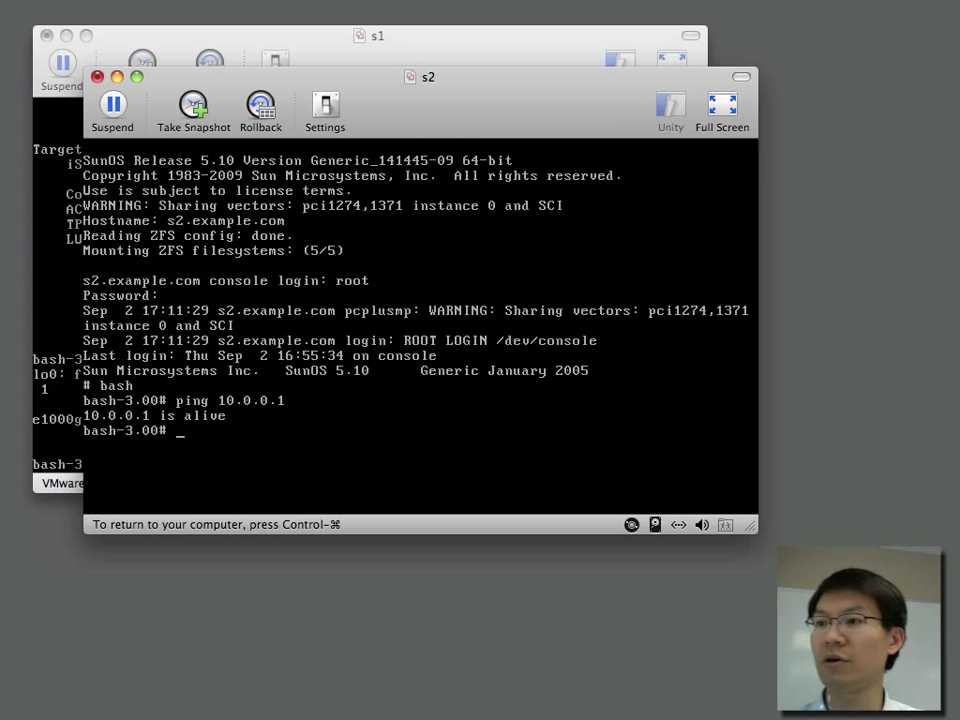
Step: Enable SendTargets discovery on s2 and add 10.0.0.1 as the discovery address
{"action": "type", "text": "is"}
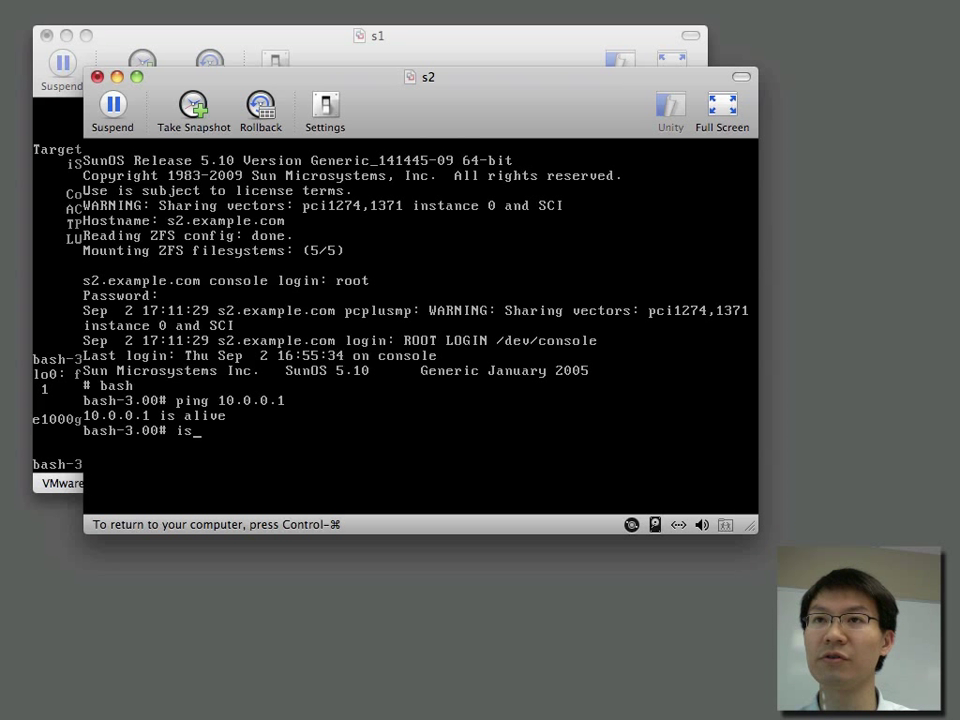
{"action": "type", "text": "csiadm mo"}
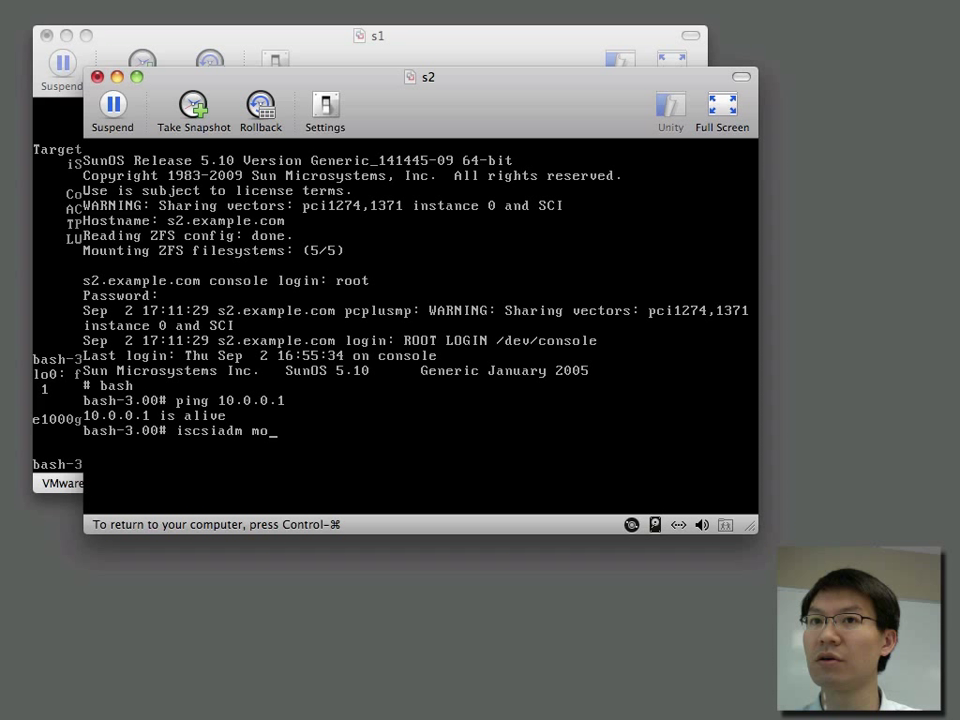
{"action": "type", "text": "dify dis"}
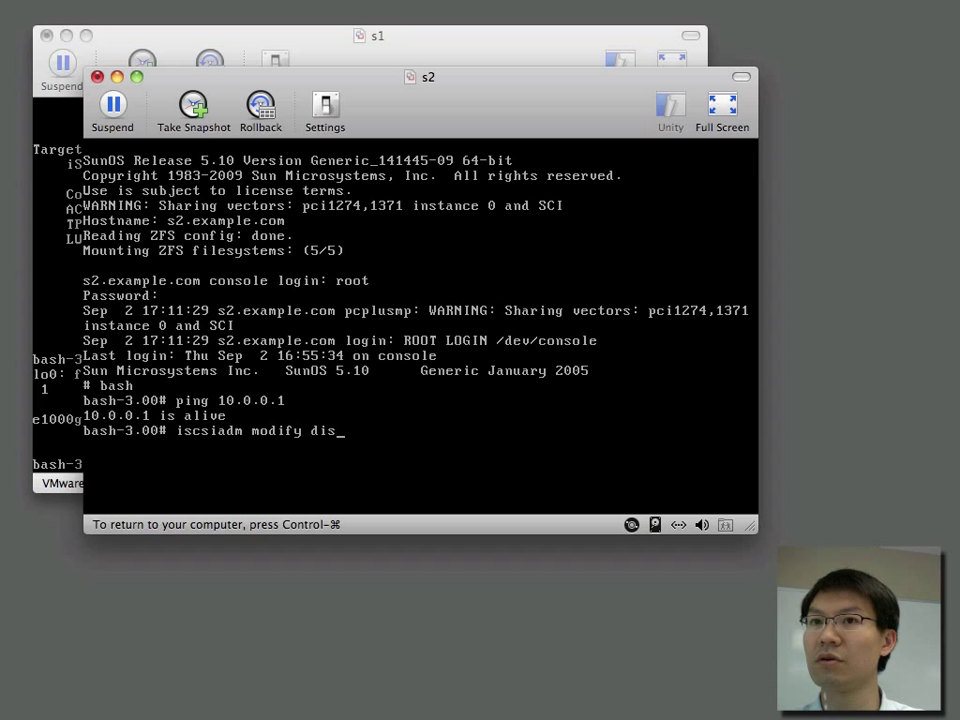
{"action": "type", "text": "covery "}
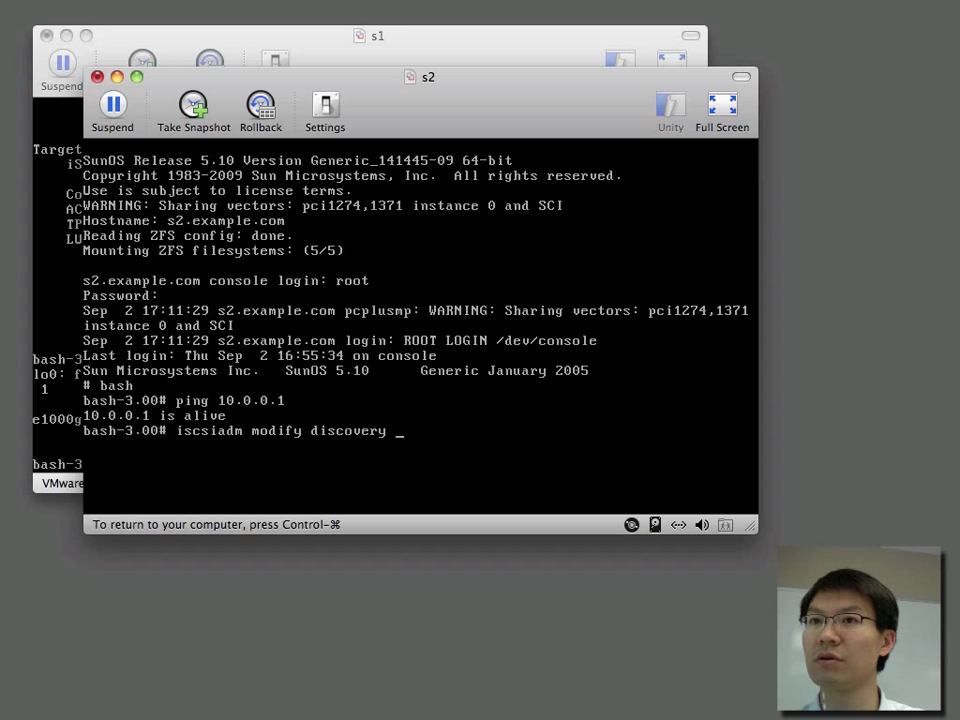
{"action": "type", "text": "-t enable"}
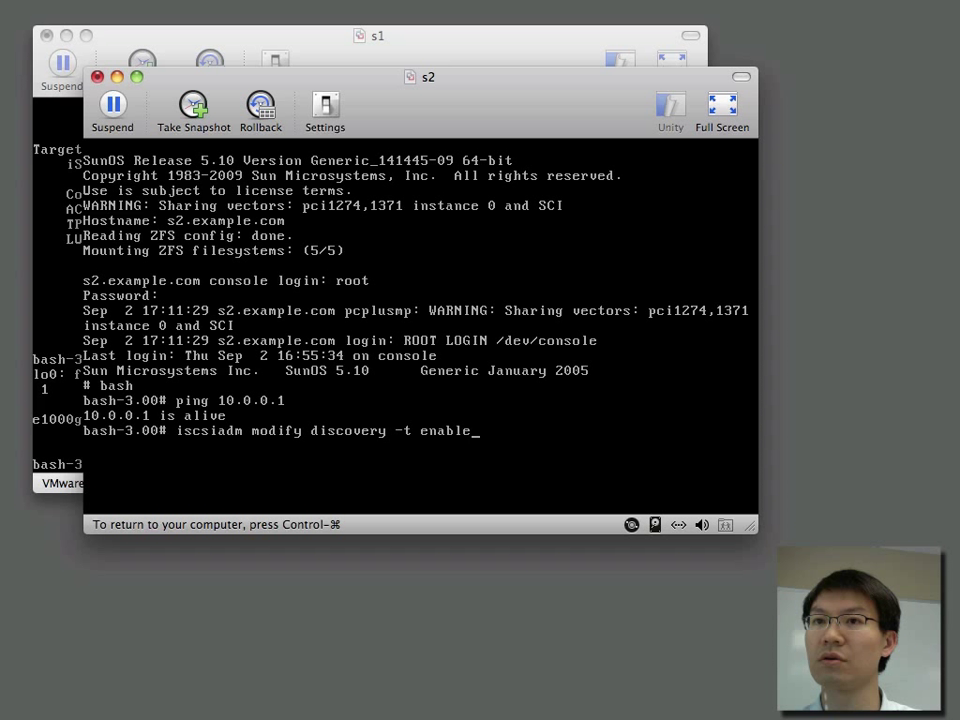
{"action": "key", "text": "Return"}
{"action": "type", "text": "is"}
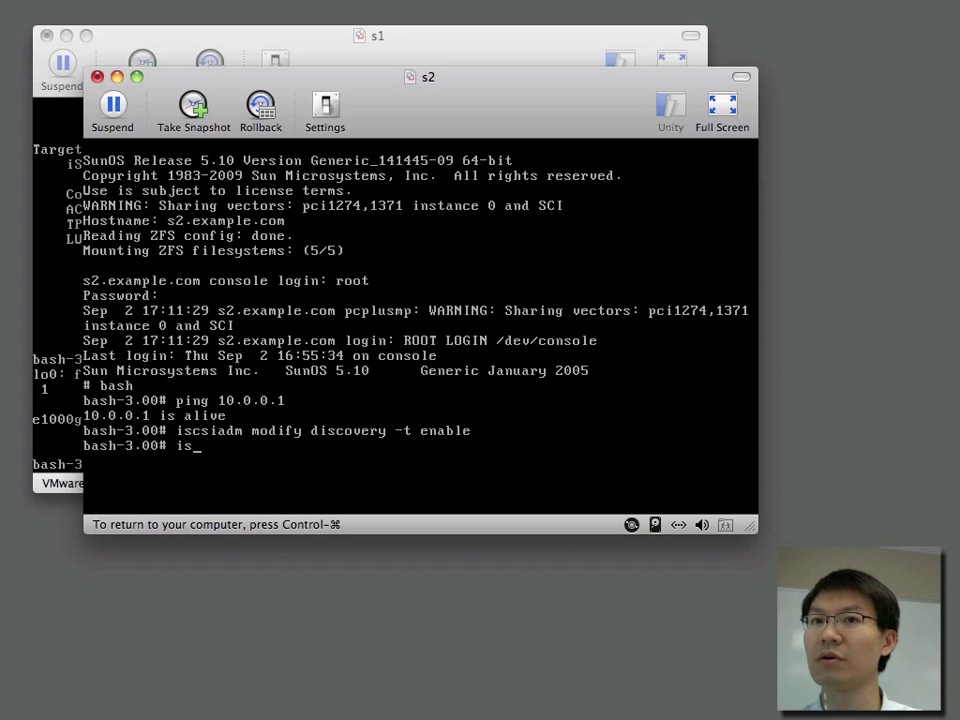
{"action": "type", "text": "csiadm add"}
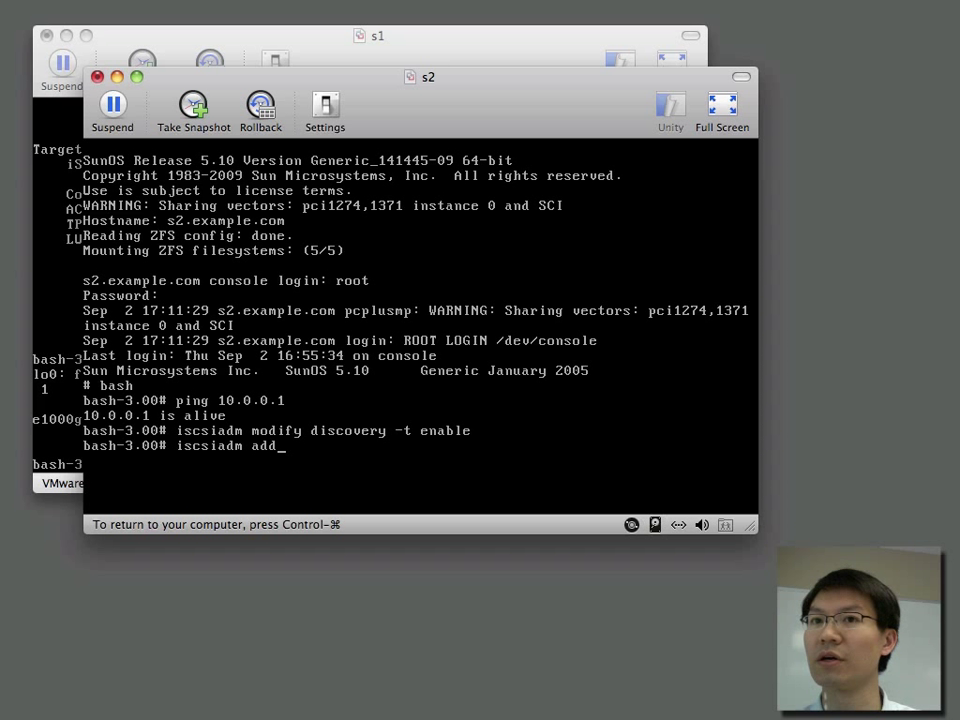
{"action": "type", "text": " discovery"}
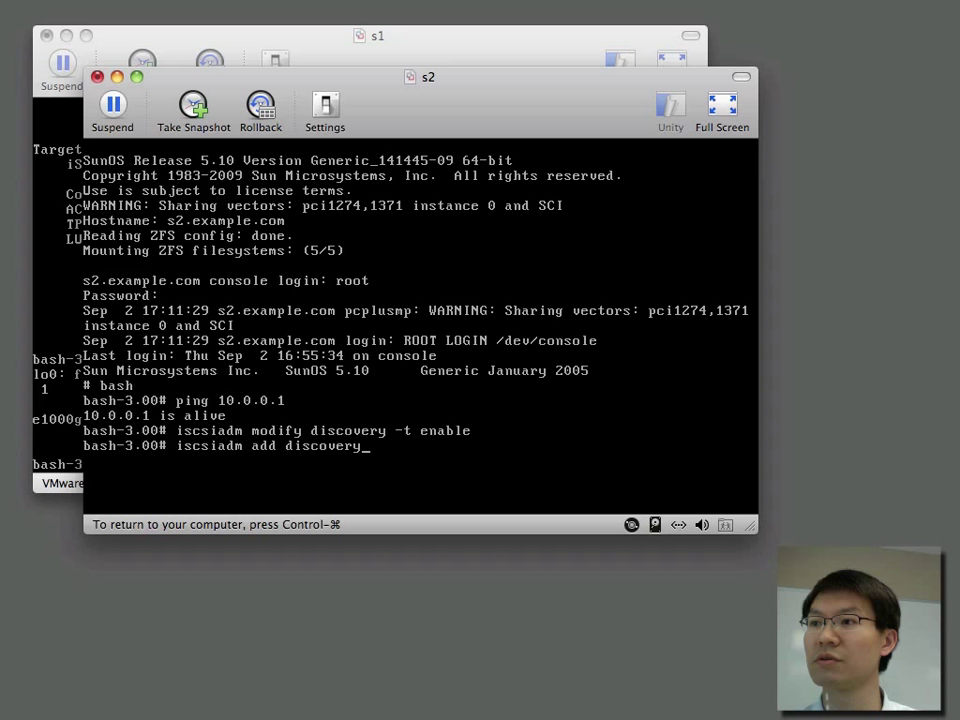
{"action": "type", "text": "-address 10.0.0.1"}
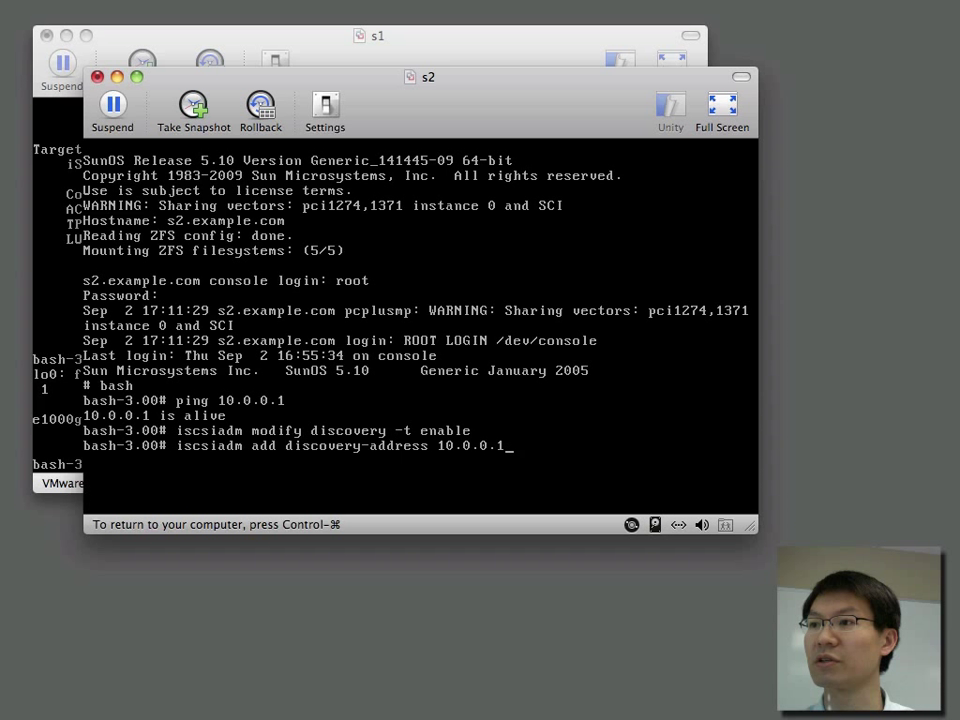
{"action": "key", "text": "Return"}
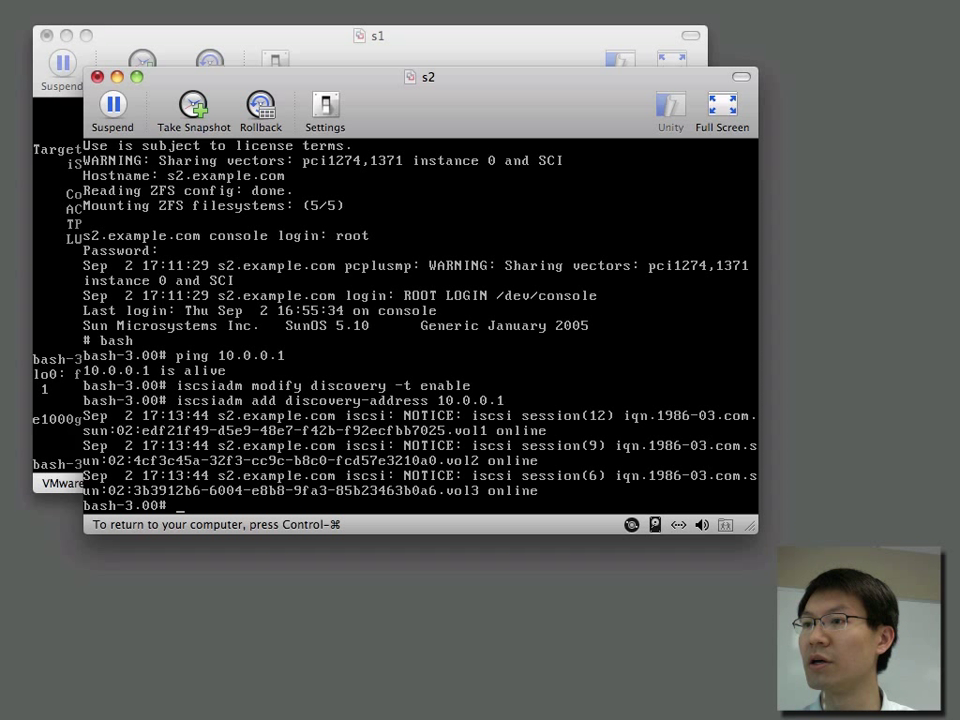
Step: Create the iSCSI device nodes on s2 with devfsadm -i iscsi
{"action": "type", "text": "devfsad"}
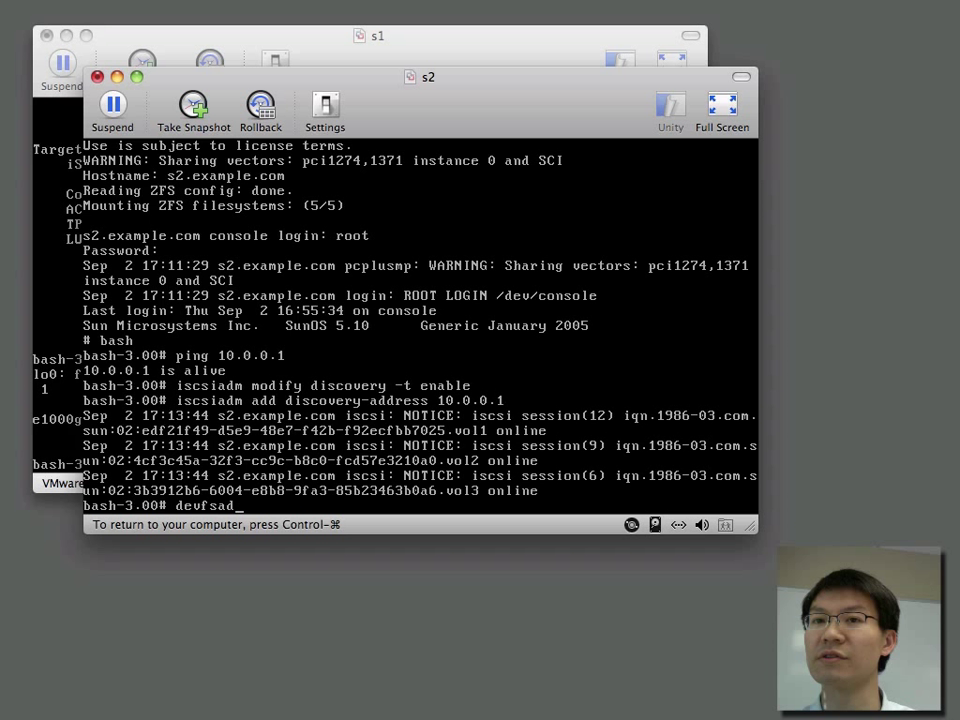
{"action": "type", "text": "m -i iscsi"}
{"action": "key", "text": "Return"}
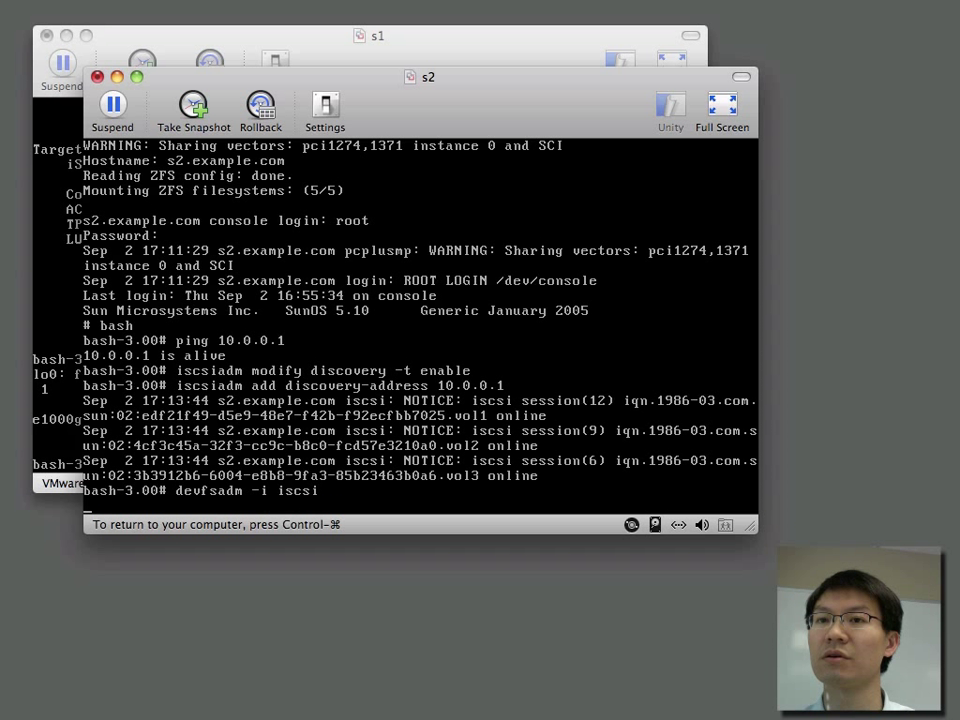
{"action": "type", "text": "f"}
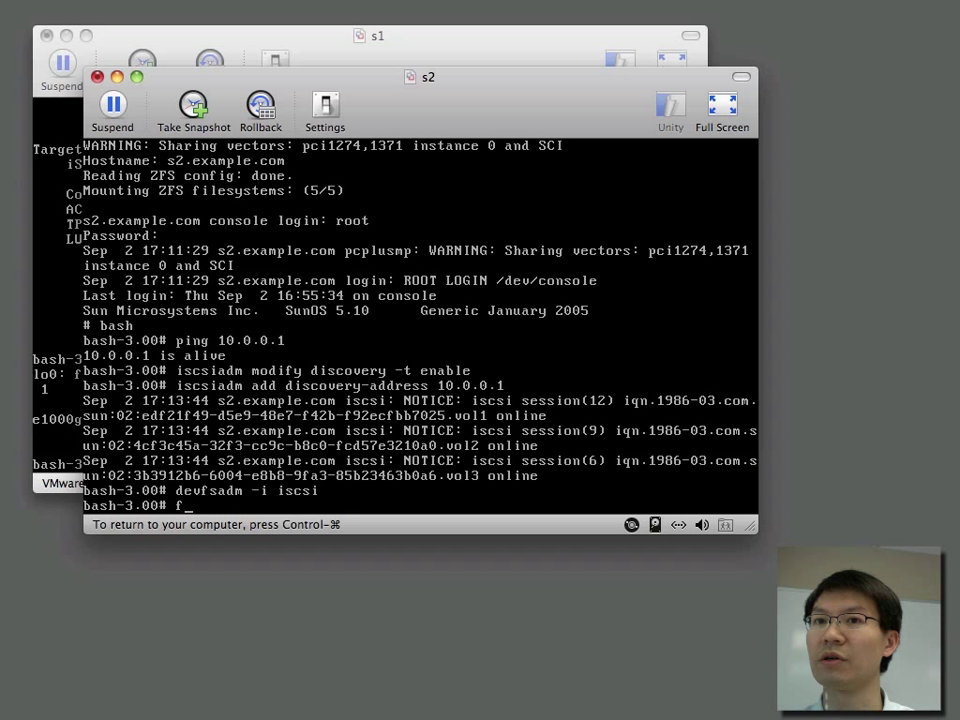
{"action": "key", "text": "BackSpace"}
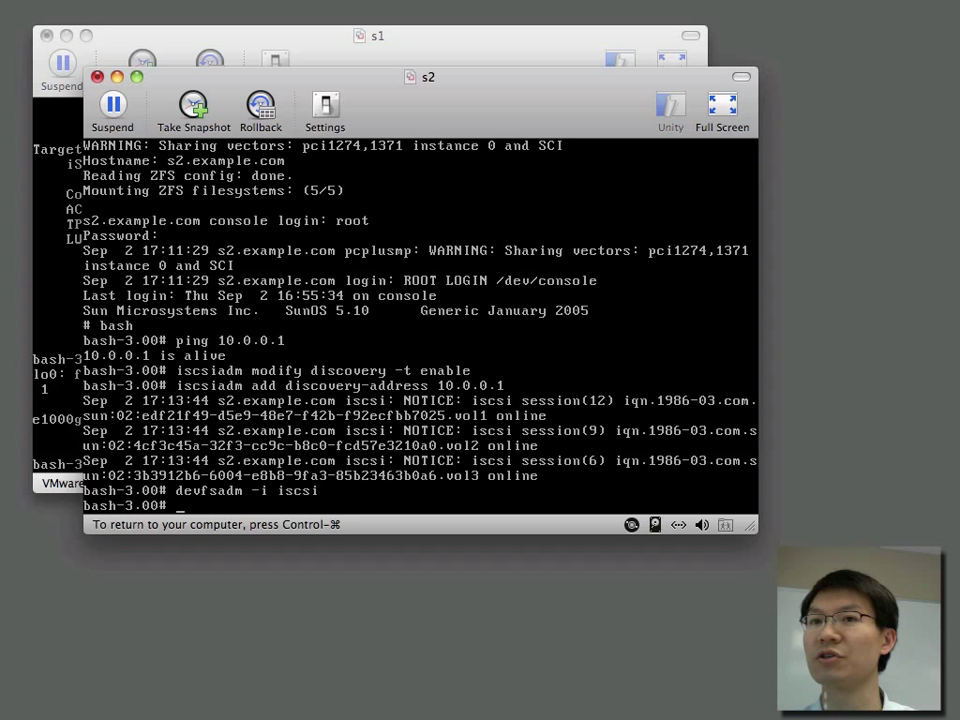
{"action": "type", "text": "for"}
{"action": "key", "text": "BackSpace"}
{"action": "key", "text": "BackSpace"}
{"action": "key", "text": "BackSpace"}
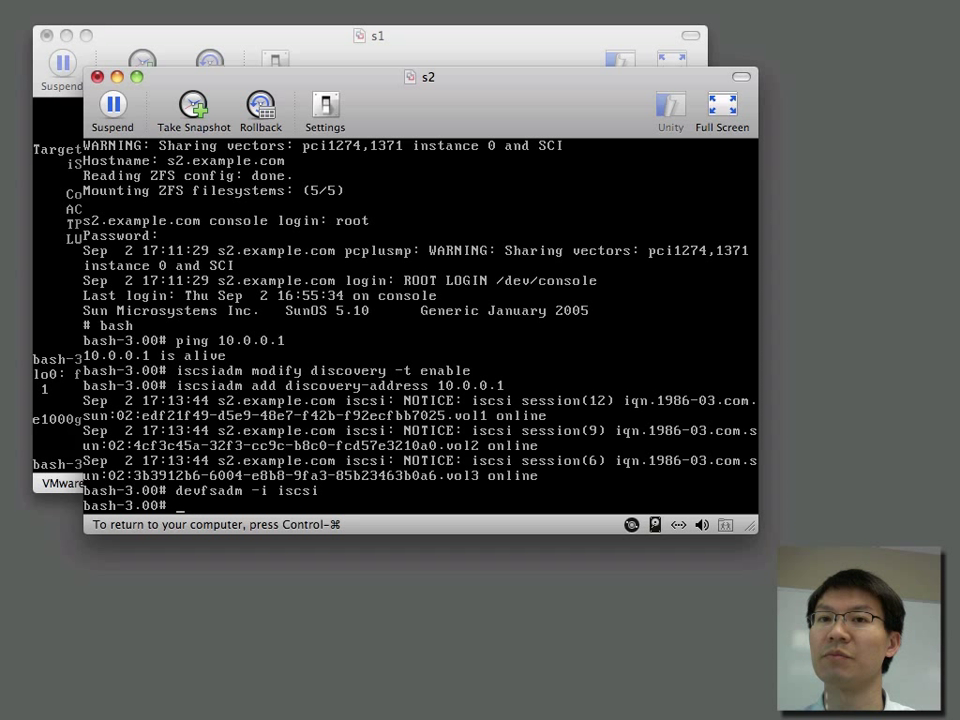
Step: Search /dev for iqn-named entries and list its contents
{"action": "type", "text": "cd /dev"}
{"action": "key", "text": "Return"}
{"action": "type", "text": "ls "}
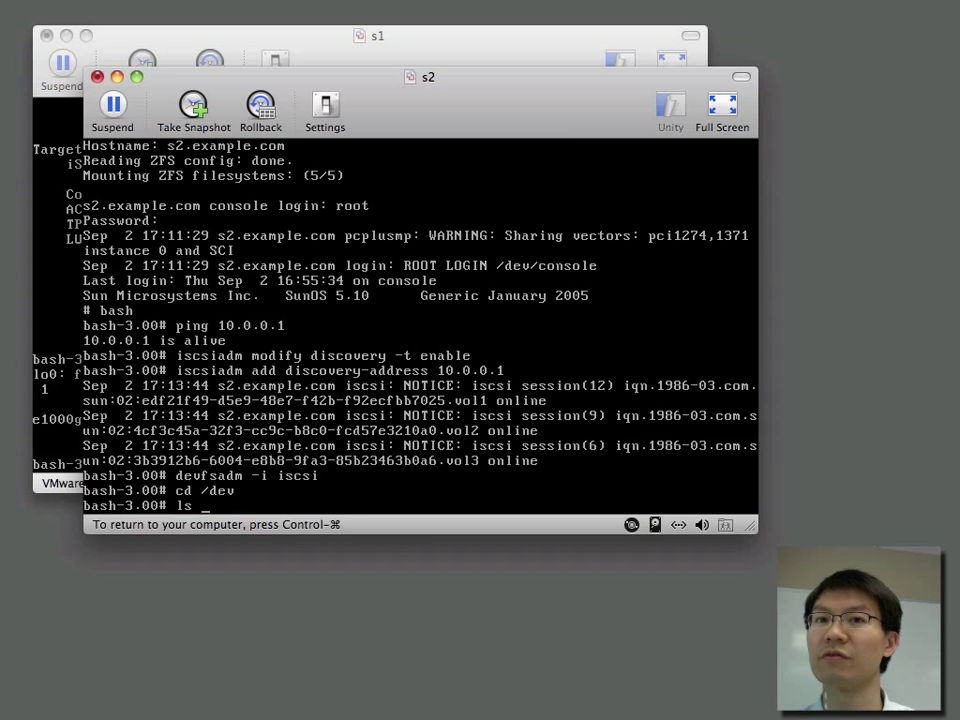
{"action": "type", "text": "*"}
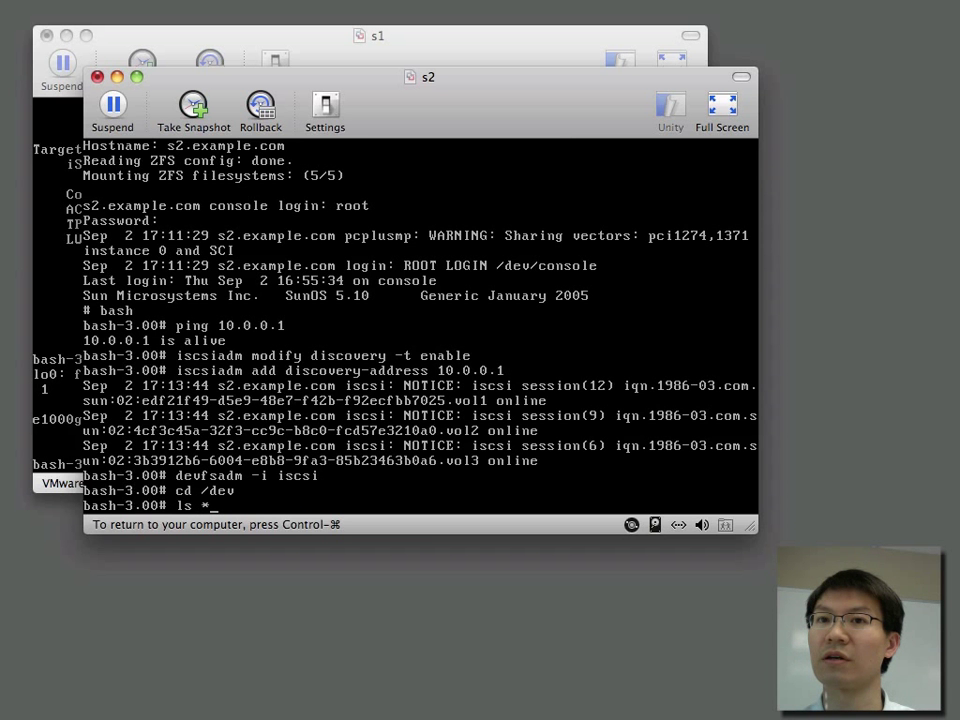
{"action": "type", "text": "iqn*"}
{"action": "key", "text": "Return"}
{"action": "type", "text": "ls"}
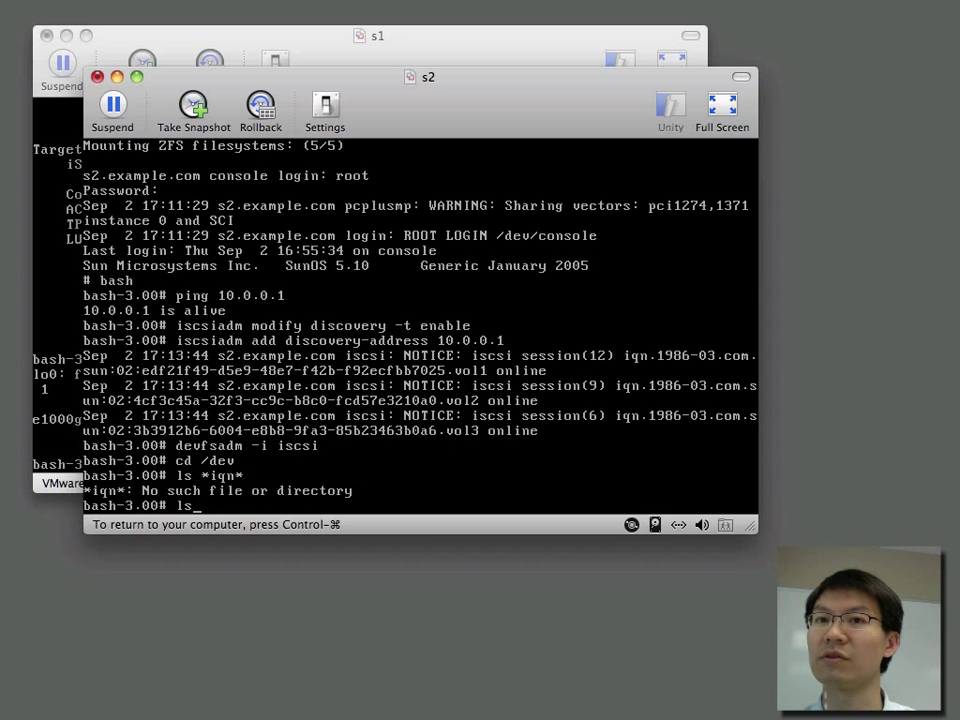
{"action": "key", "text": "Return"}
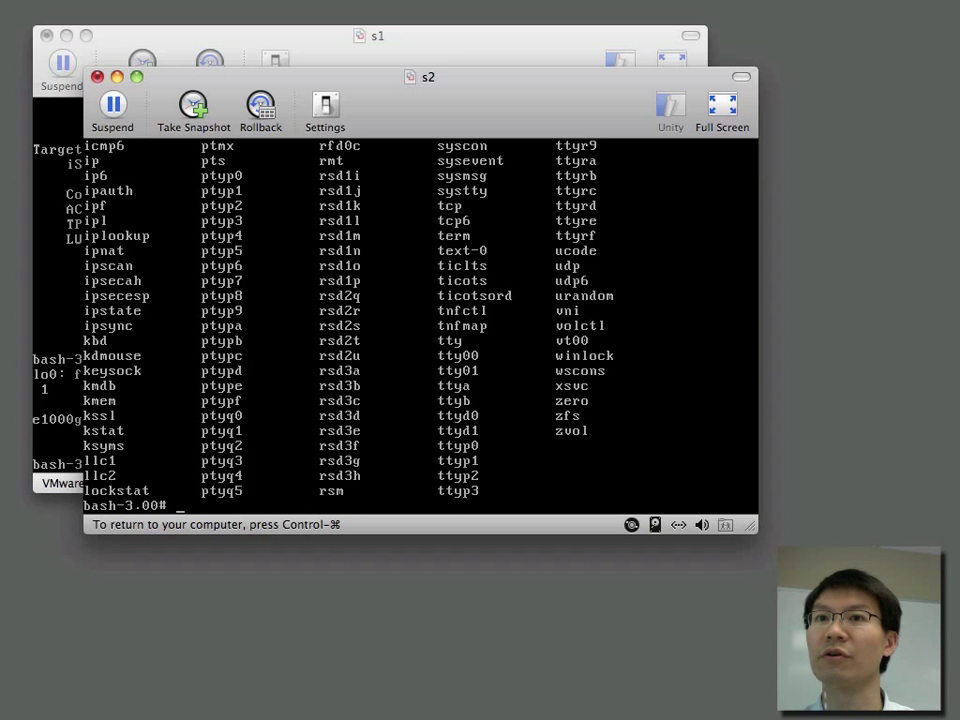
Step: List /dev/rdsk, showing the new c2t600144F04C803D… iSCSI disk slices
{"action": "type", "text": "cd r"}
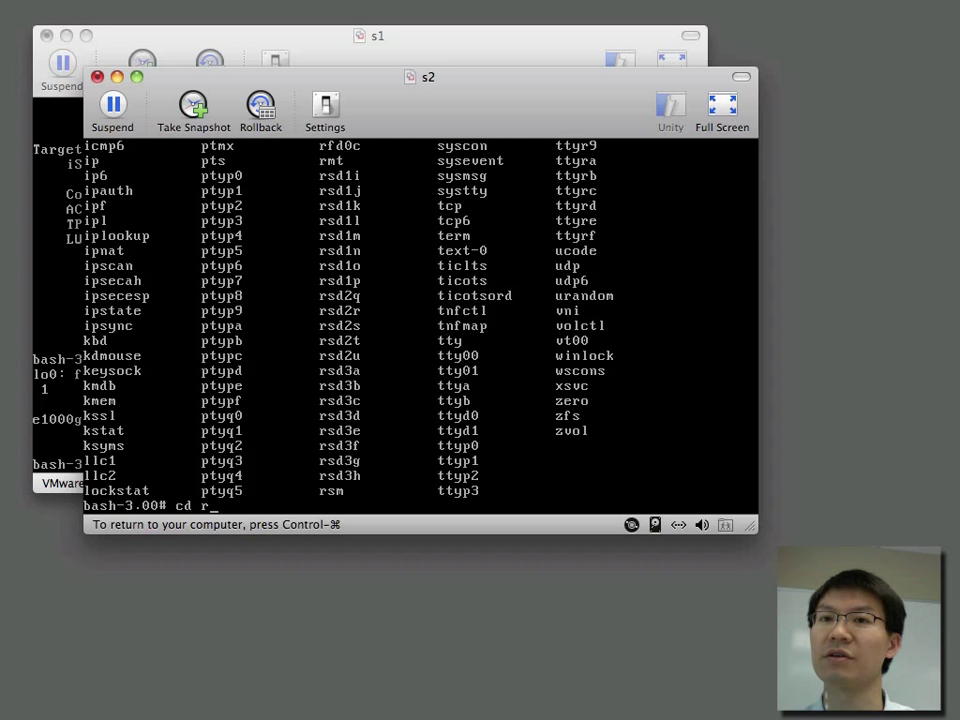
{"action": "type", "text": "dsk"}
{"action": "key", "text": "Return"}
{"action": "type", "text": "ls"}
{"action": "key", "text": "Return"}
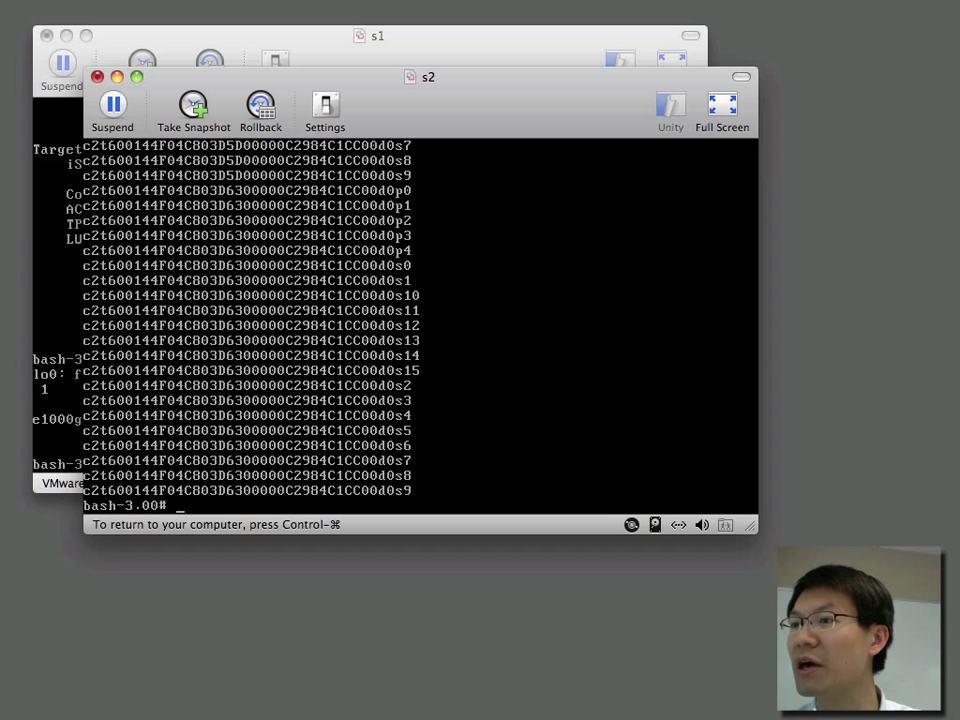
Step: Return home and run format, listing three 497-cylinder iSCSI disks beside c1t0d0
{"action": "type", "text": "c"}
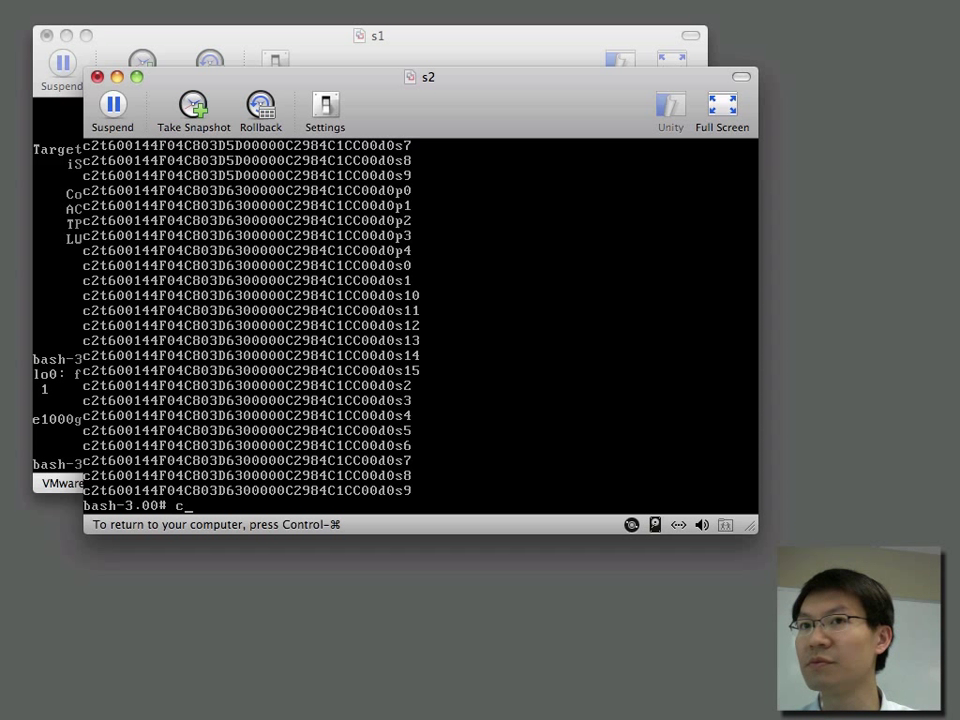
{"action": "type", "text": "d"}
{"action": "key", "text": "Return"}
{"action": "type", "text": "for"}
{"action": "key", "text": "Return"}
{"action": "type", "text": "format"}
{"action": "key", "text": "Return"}
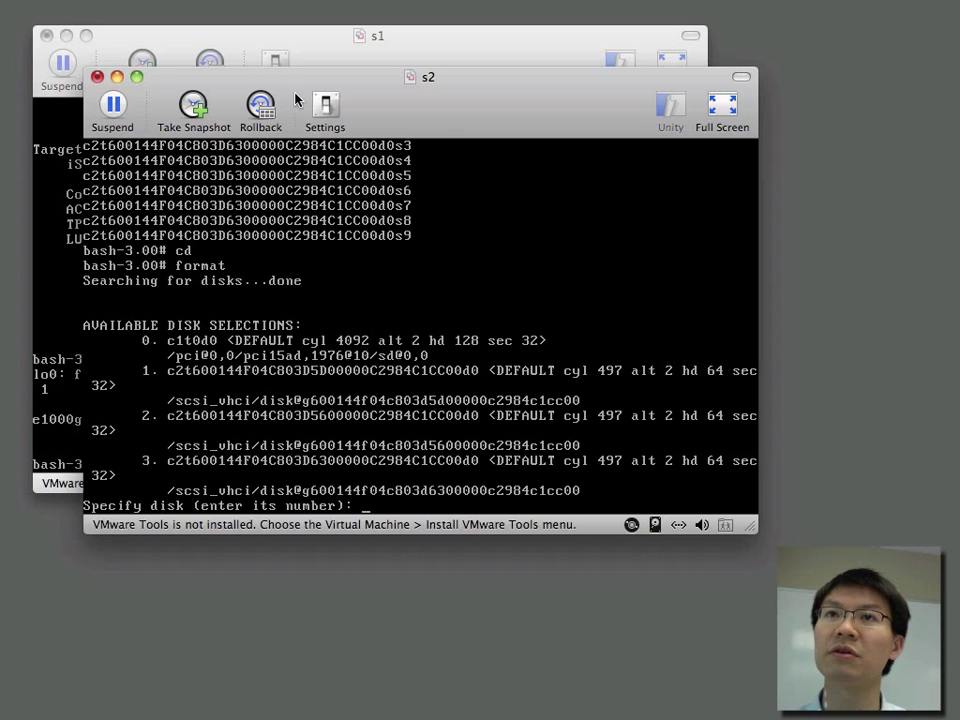
{"action": "left_click_drag", "start_coordinate": [298, 101], "coordinate": [505, 179]}
{"action": "left_click_drag", "start_coordinate": [415, 155], "coordinate": [275, 121]}
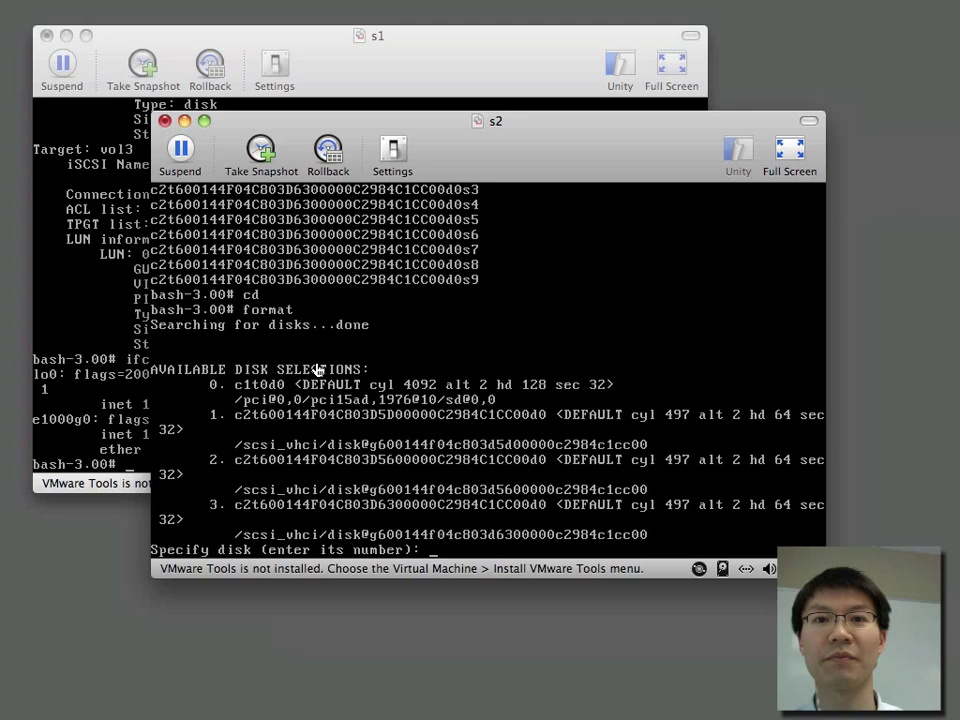